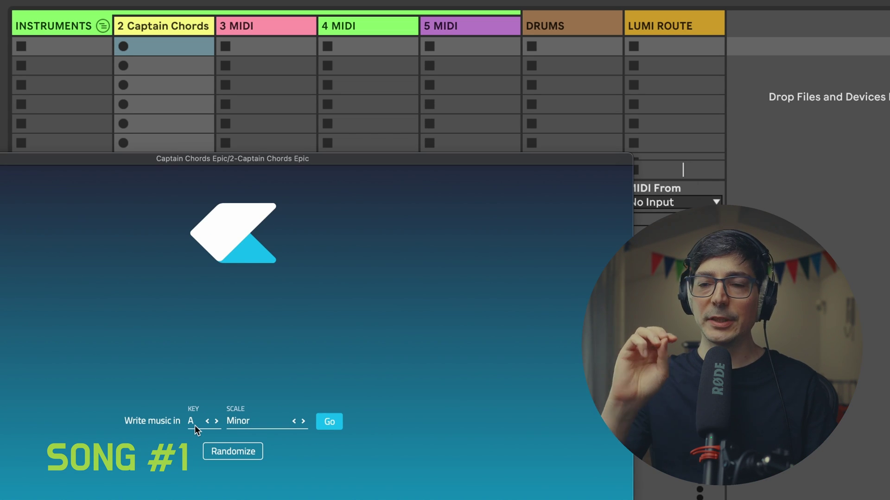
- Set Captain Chords Epic to E Major, generate the chords, and load ROLI Studio Player
left_click(195, 425)
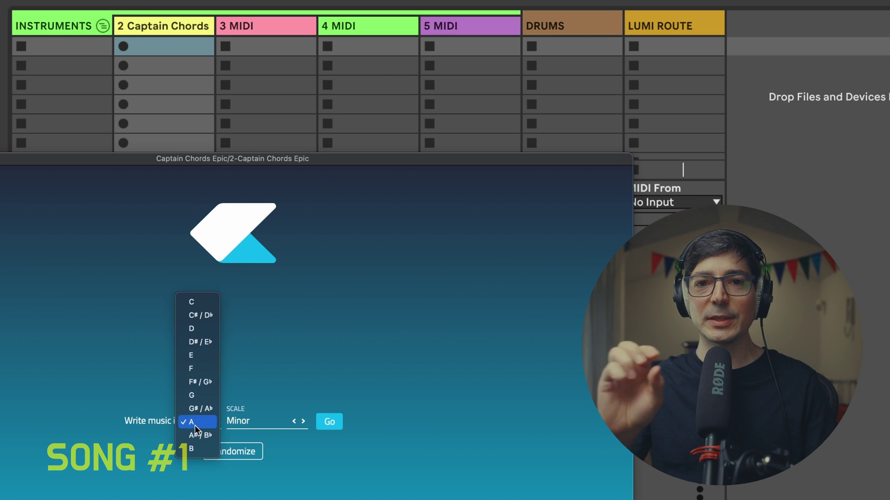
left_click(199, 352)
left_click(337, 421)
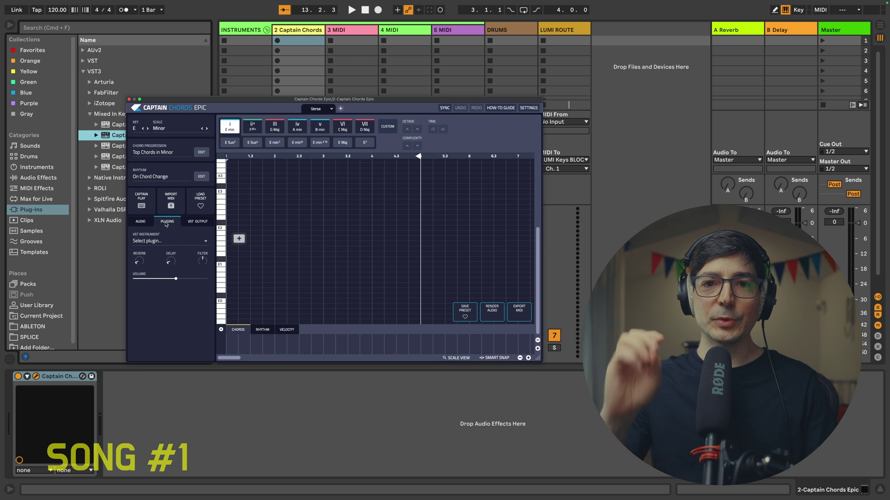
left_click(166, 241)
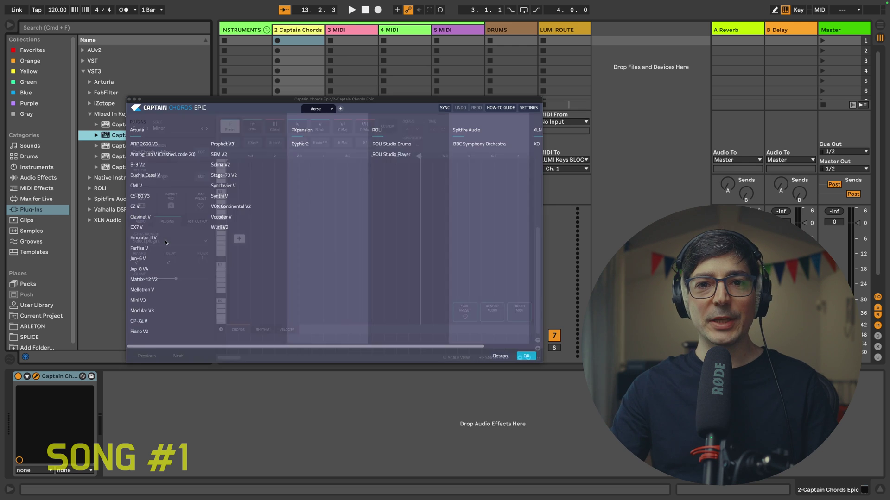
left_click(395, 158)
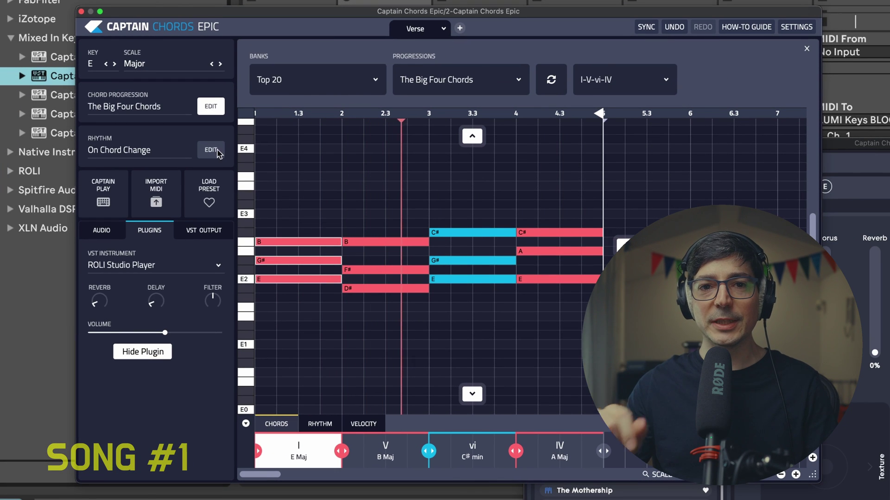
- Browse the chord rhythm list and try the 1/8th Chops rhythm
left_click(212, 150)
scroll(483, 334, "down", 3)
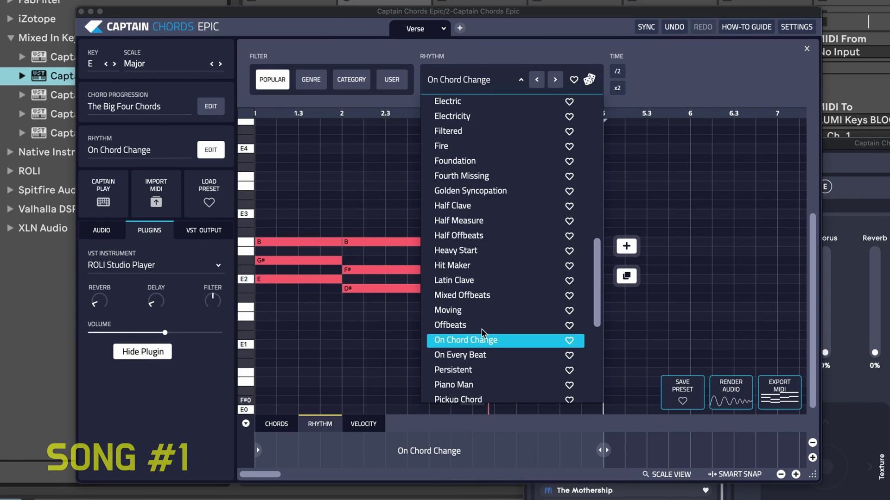
scroll(483, 335, "down", 5)
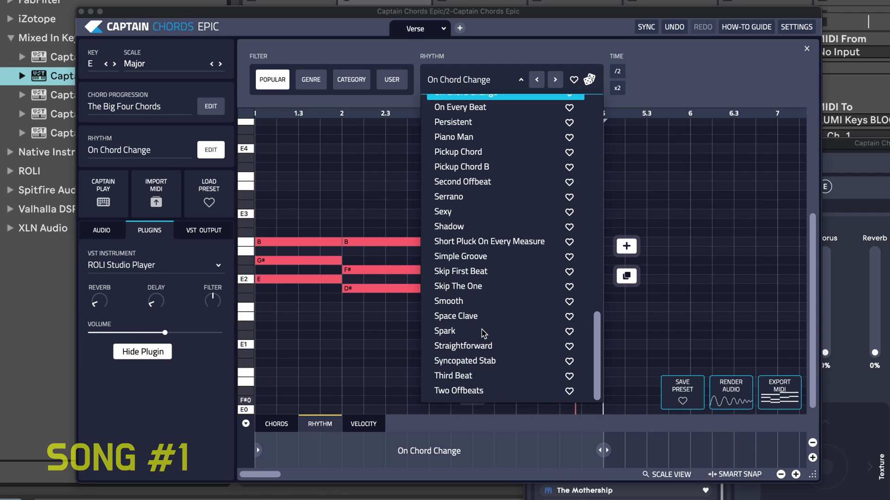
scroll(483, 334, "up", 20)
left_click(480, 144)
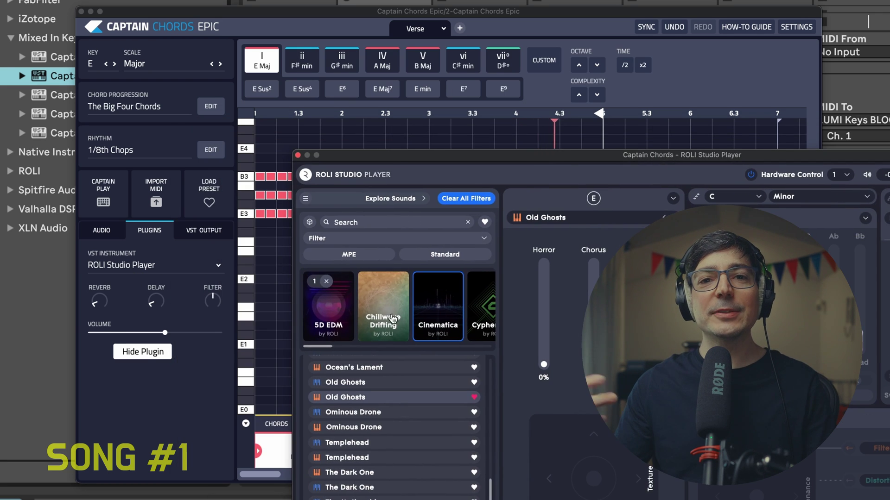
left_click(465, 198)
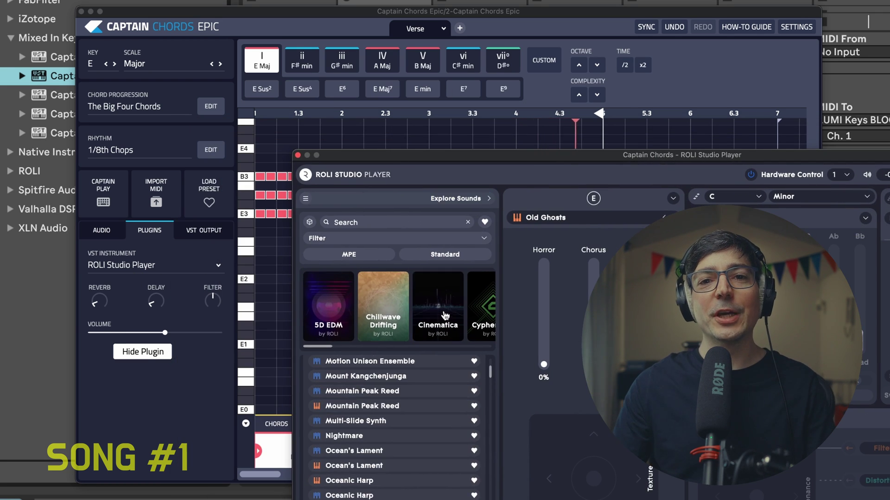
- Audition the 1 2& rhythms, apply 1/8th Notes at 80% Legato, and return to Chords
scroll(575, 288, "up", 10)
scroll(576, 288, "up", 8)
scroll(575, 288, "up", 3)
scroll(576, 288, "up", 5)
scroll(575, 287, "up", 3)
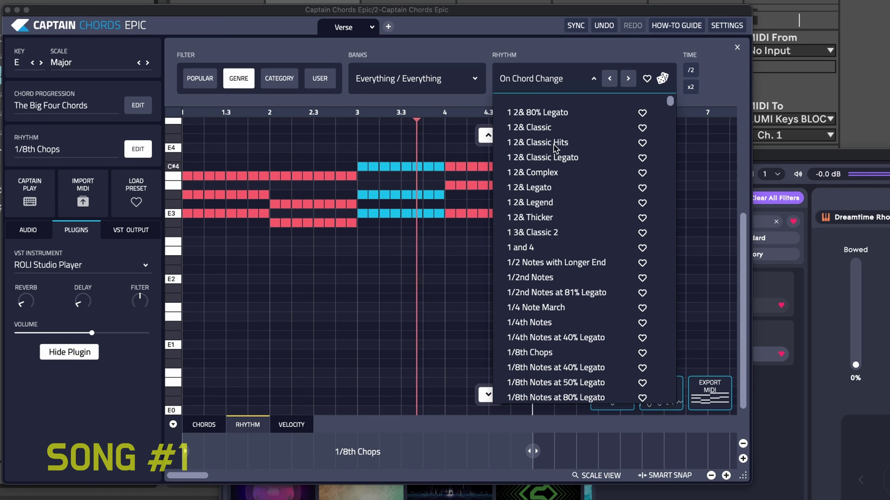
left_click(534, 112)
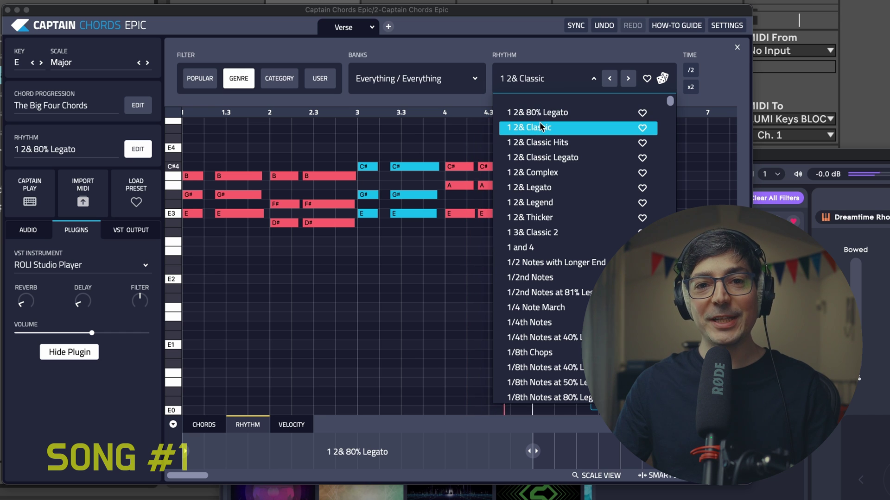
left_click(553, 144)
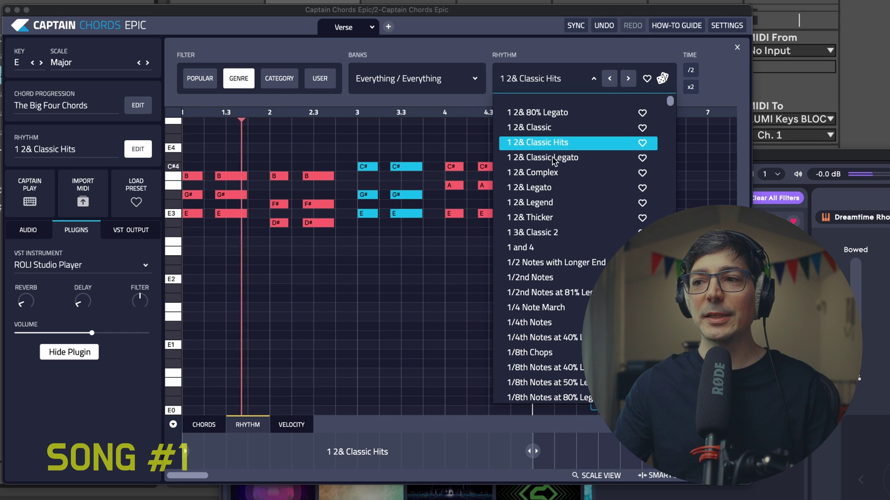
left_click(555, 178)
scroll(552, 277, "down", 2)
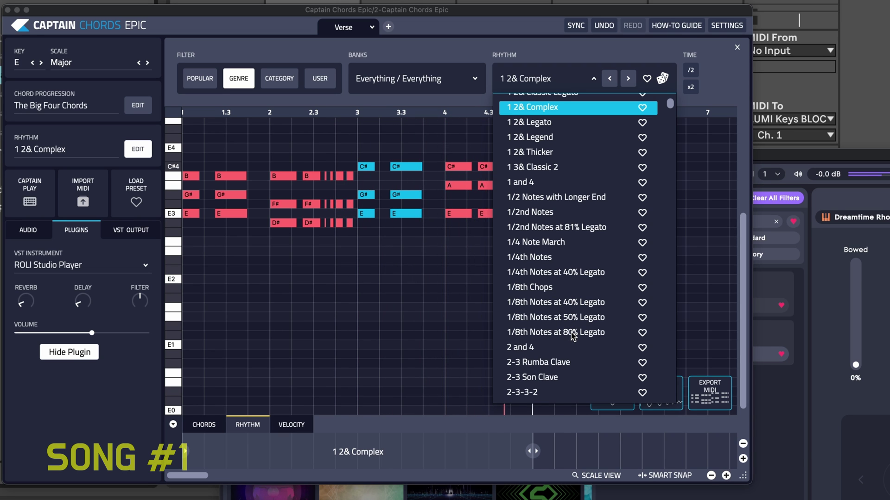
left_click(574, 334)
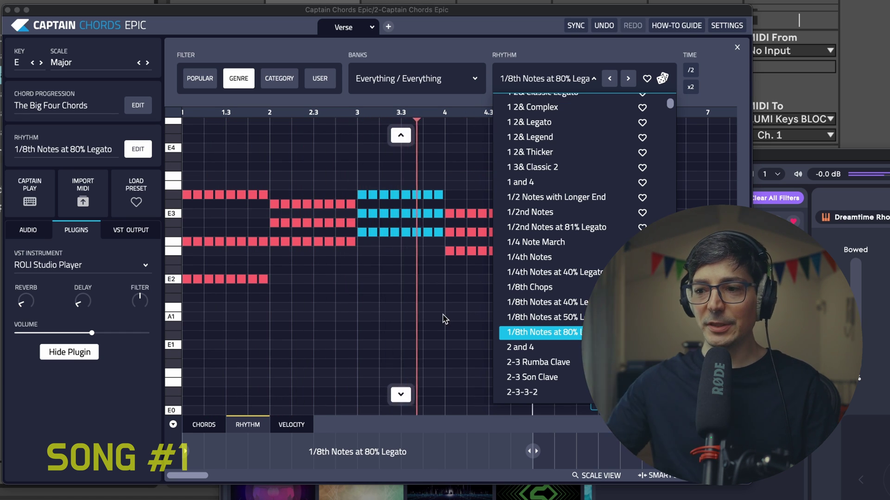
left_click(286, 431)
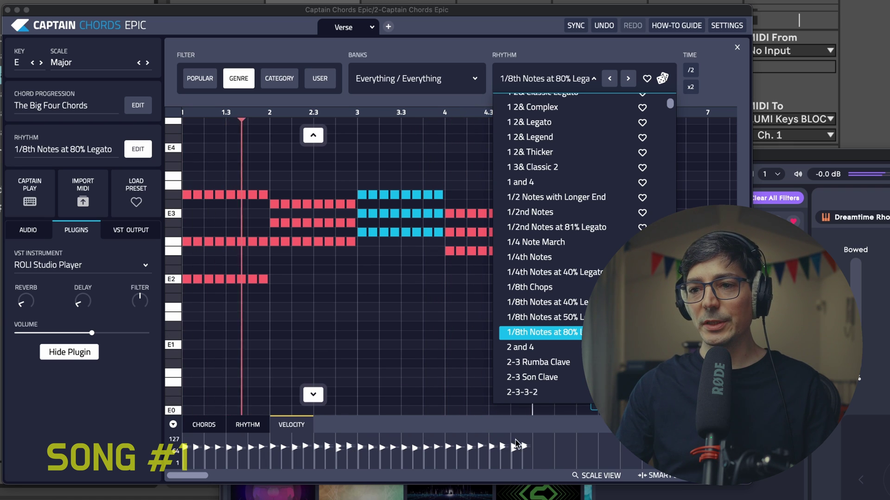
left_click(203, 425)
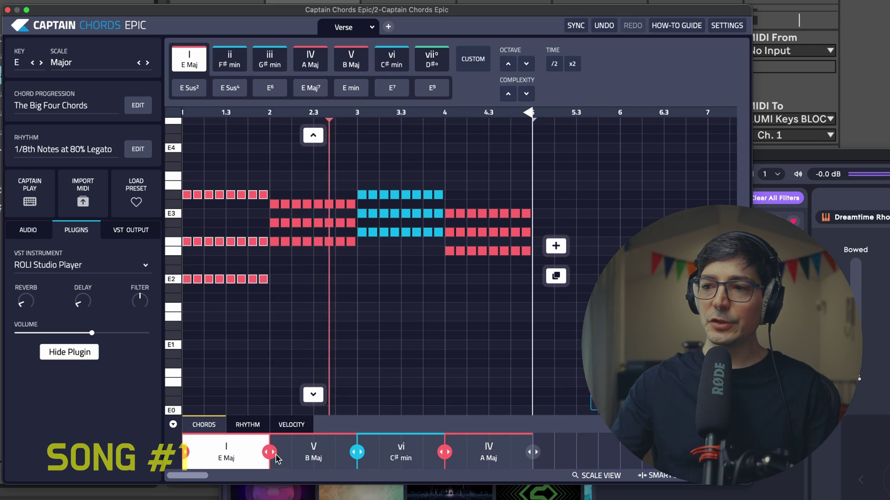
- Drag chord boundaries to lengthen B Maj and C# min and shorten E Maj
left_click_drag(274, 454, 290, 452)
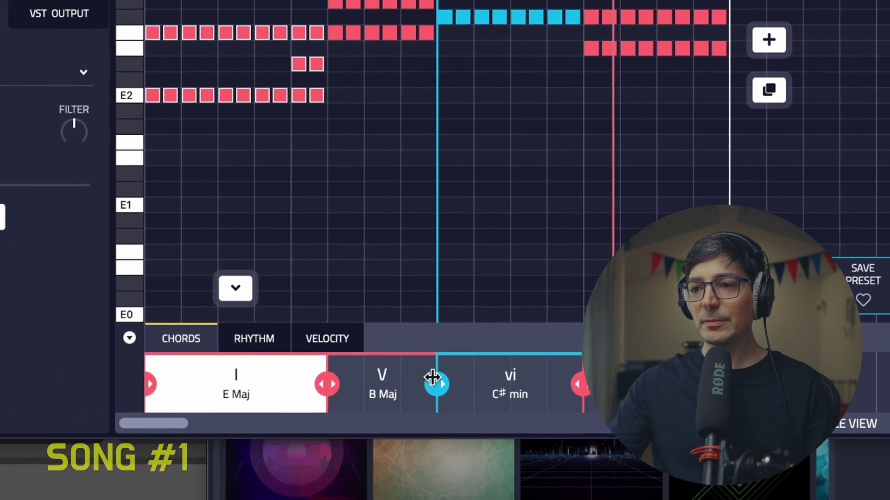
left_click_drag(413, 425, 436, 421)
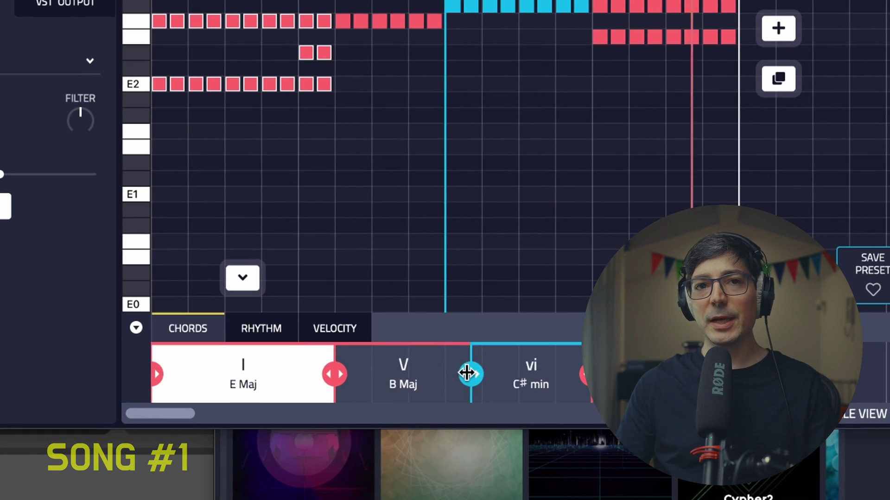
left_click_drag(588, 375, 632, 364)
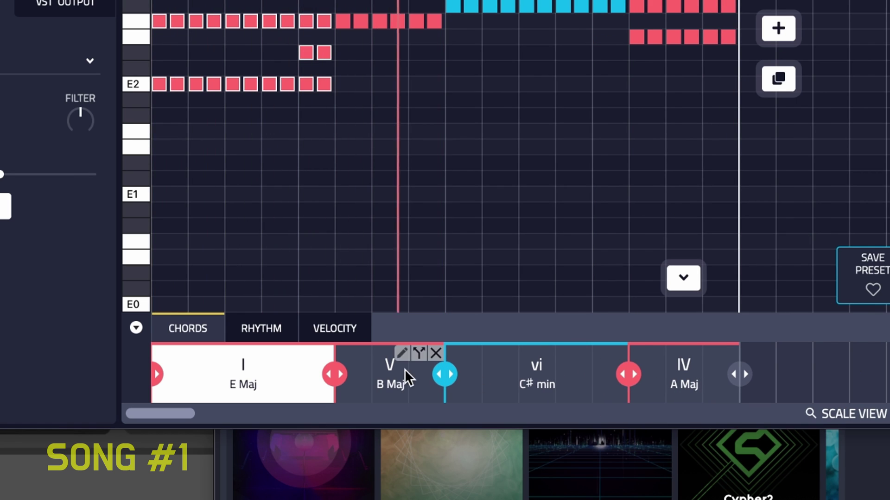
left_click_drag(334, 372, 298, 372)
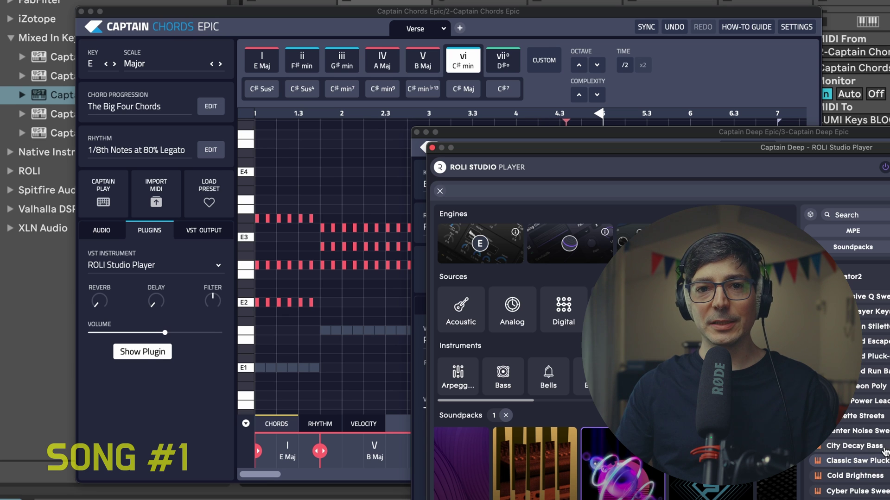
- Play the sketch at 113 BPM, select INSTRUMENTS, and move Captain Beat Epic aside
key("space")
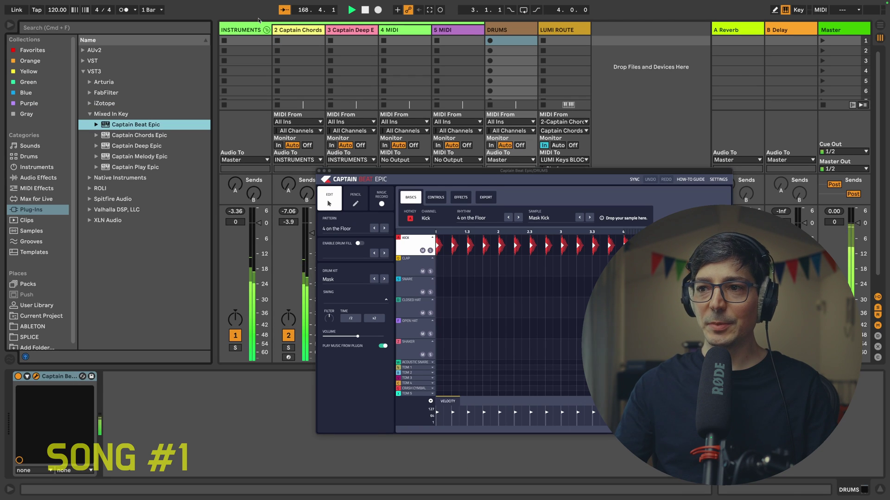
left_click(255, 30)
left_click_drag(513, 172, 578, 265)
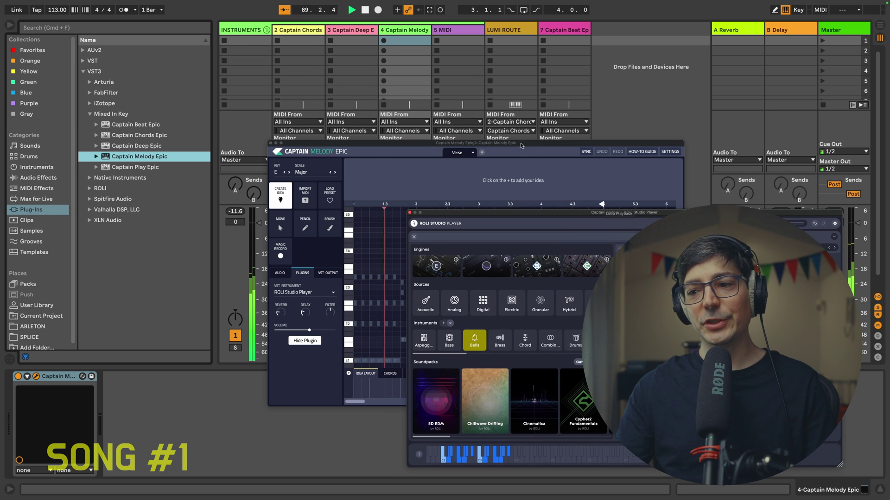
- Bring Captain Melody Epic into view and generate a new AB melody idea
left_click_drag(521, 146, 339, 70)
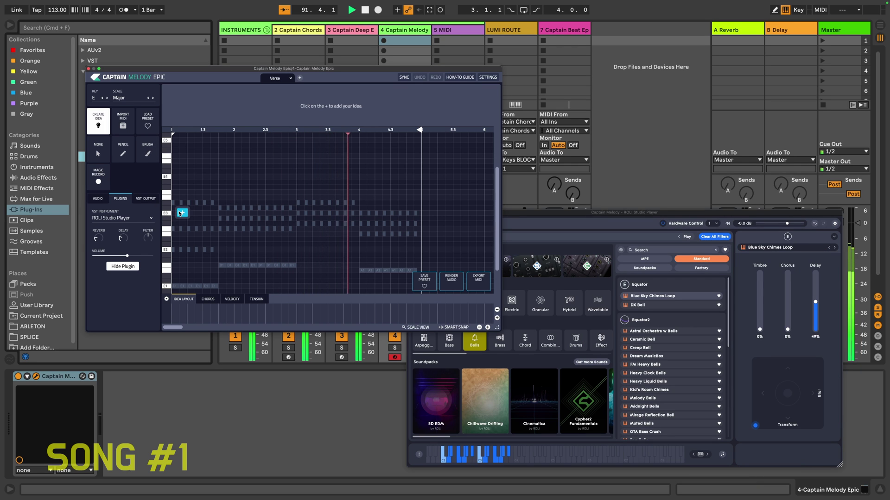
left_click(181, 213)
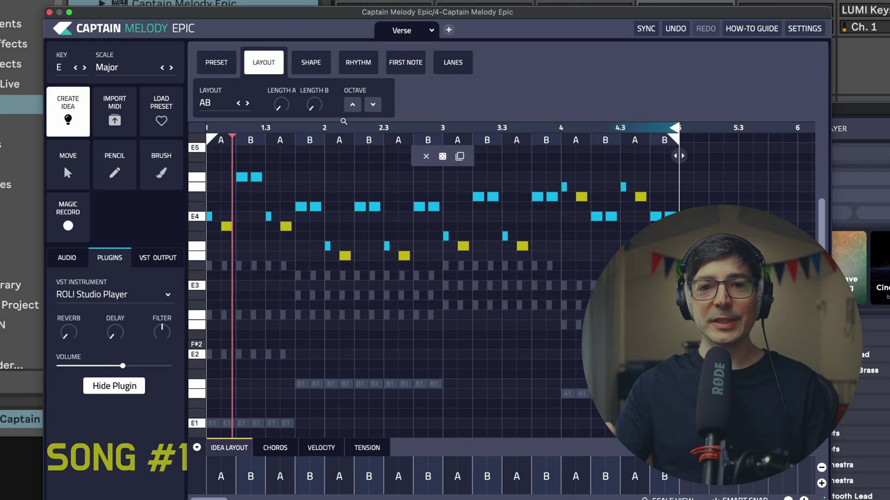
- Audition the Longer Triplet and Short n Sweet presets, then regenerate with Some Space
left_click(217, 63)
left_click(305, 67)
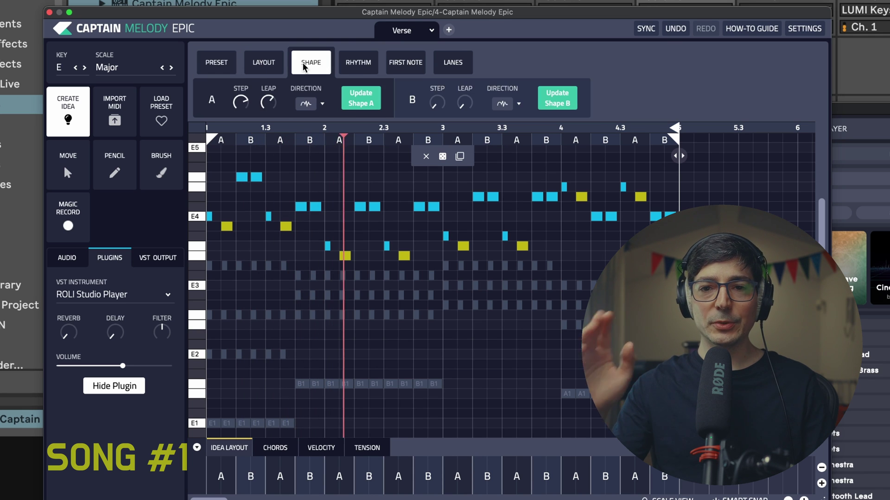
left_click(217, 62)
left_click(299, 99)
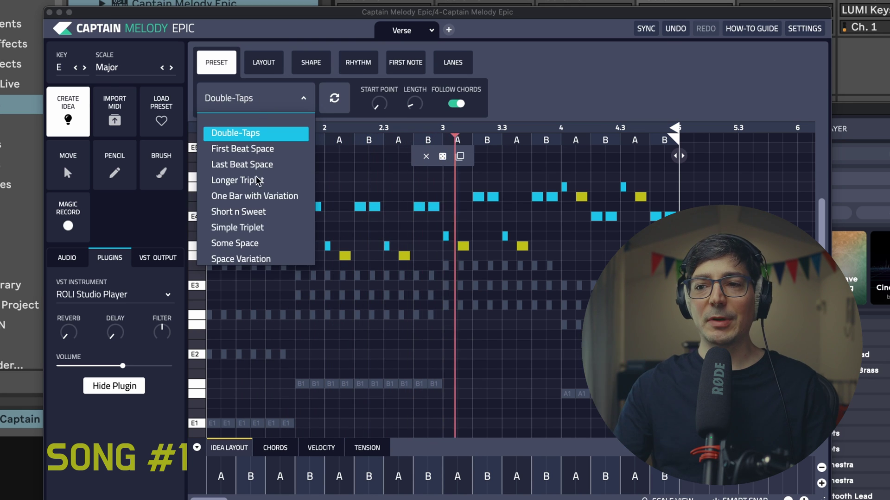
left_click(257, 181)
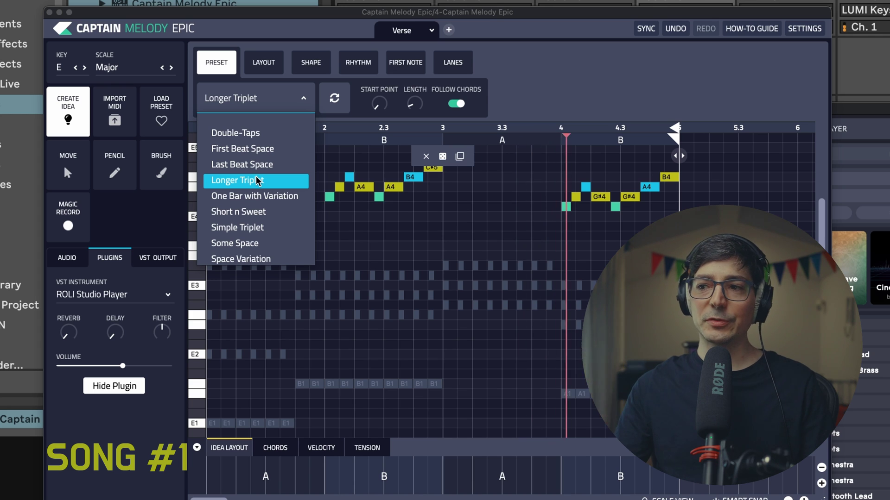
left_click(245, 213)
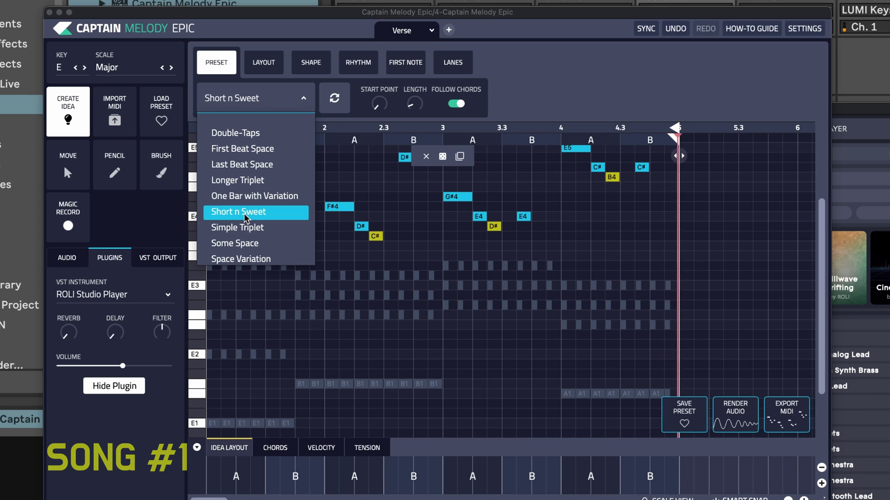
scroll(239, 232, "down", 1)
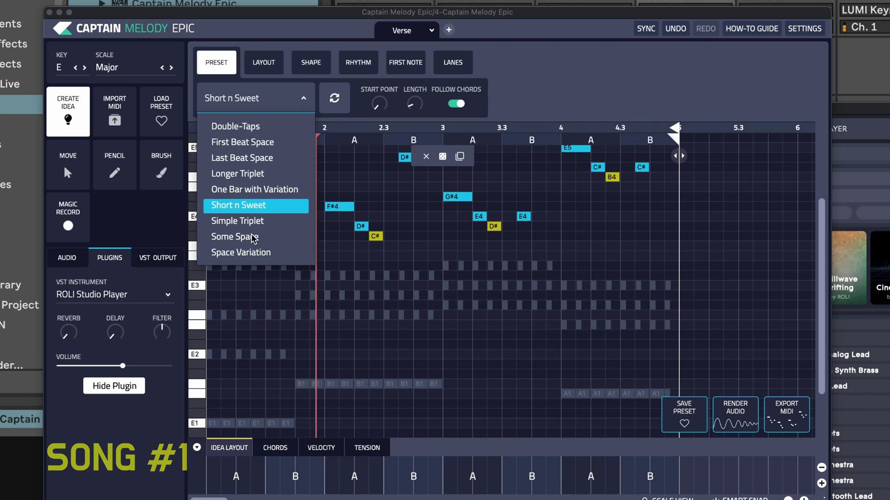
left_click(253, 236)
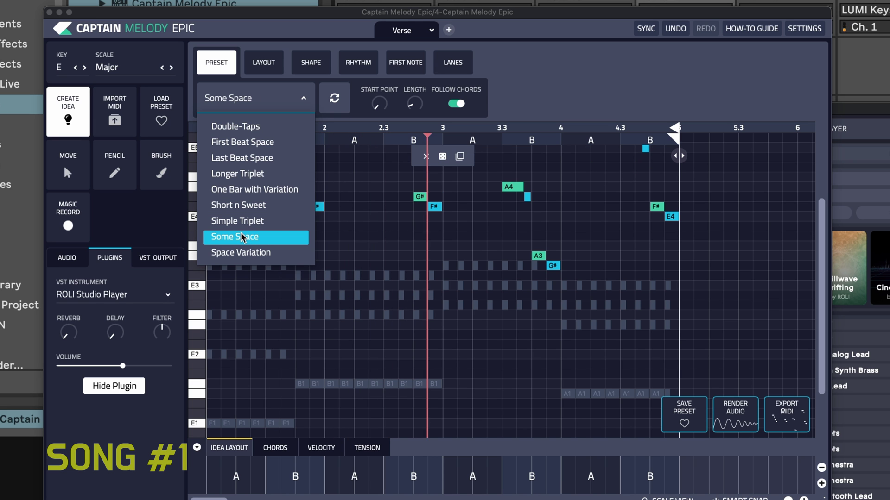
mouse_move(857, 107)
left_mouse_down()
mouse_move(764, 61)
mouse_move(781, 97)
left_mouse_up()
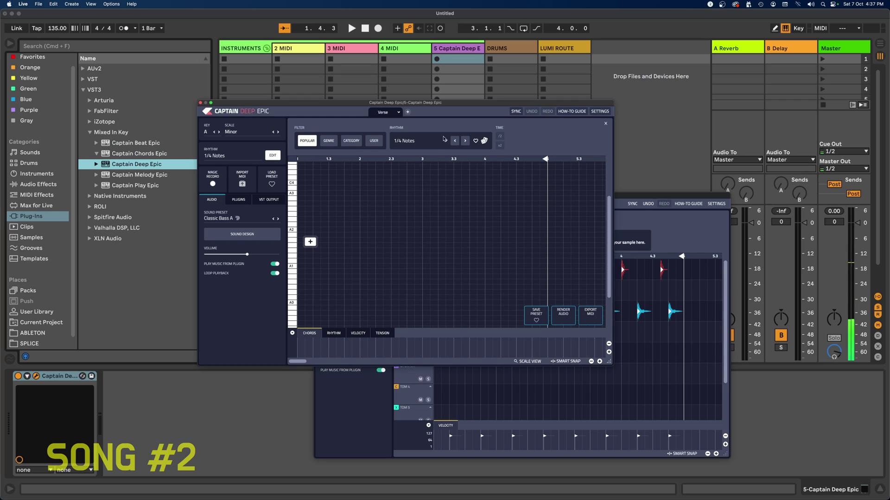
- Set the Captain Deep Epic bass rhythm to 1/8 Notes and sidechain Glue Compressor from DRUMS
left_click(443, 139)
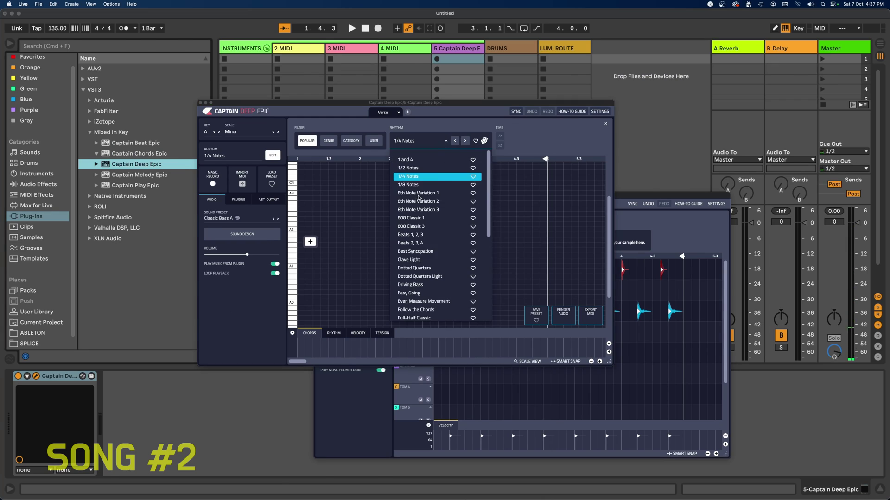
left_click(405, 184)
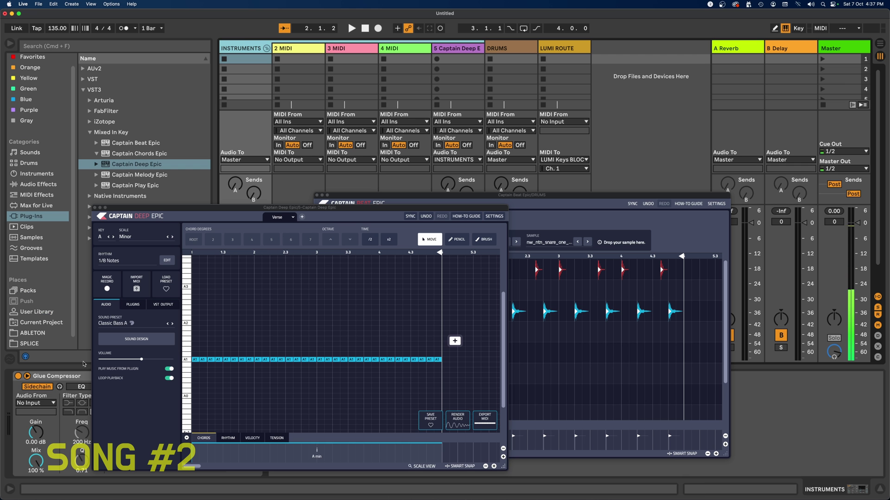
left_click(48, 406)
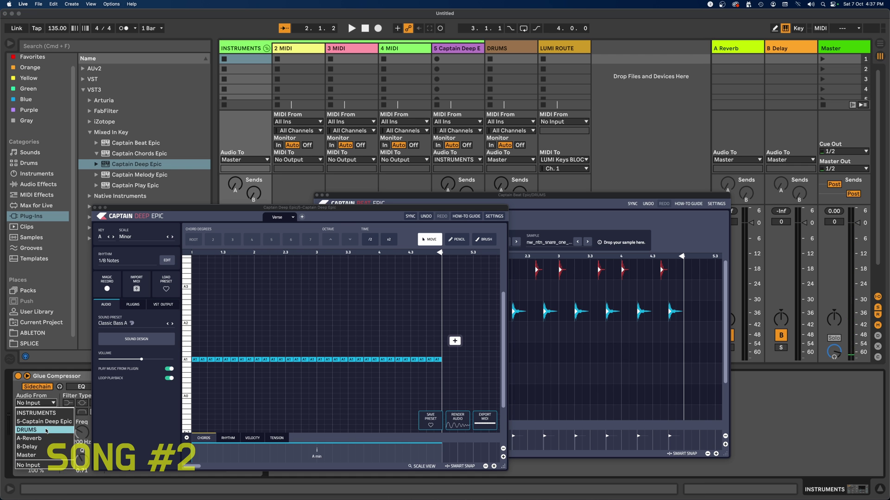
left_click(46, 430)
left_click_drag(208, 209, 328, 121)
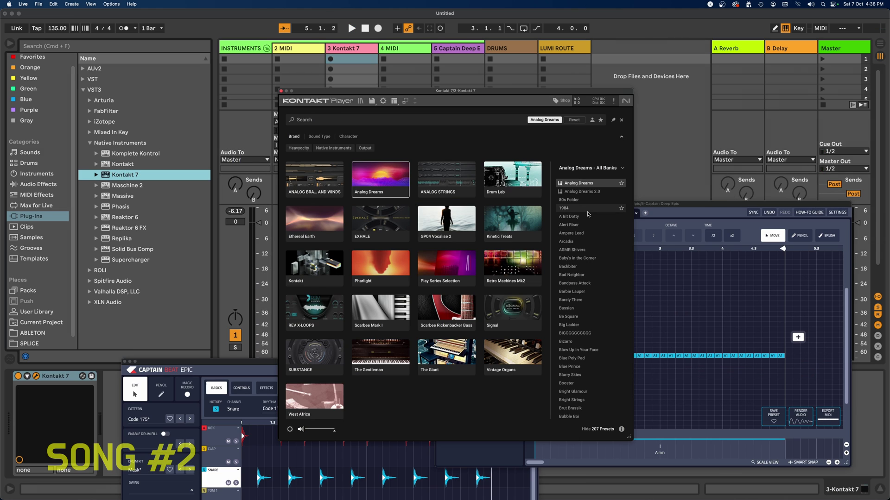
- Add Captain Chords Epic, dismiss its welcome screen, and set it to MIDI-only output
scroll(583, 250, "down", 5)
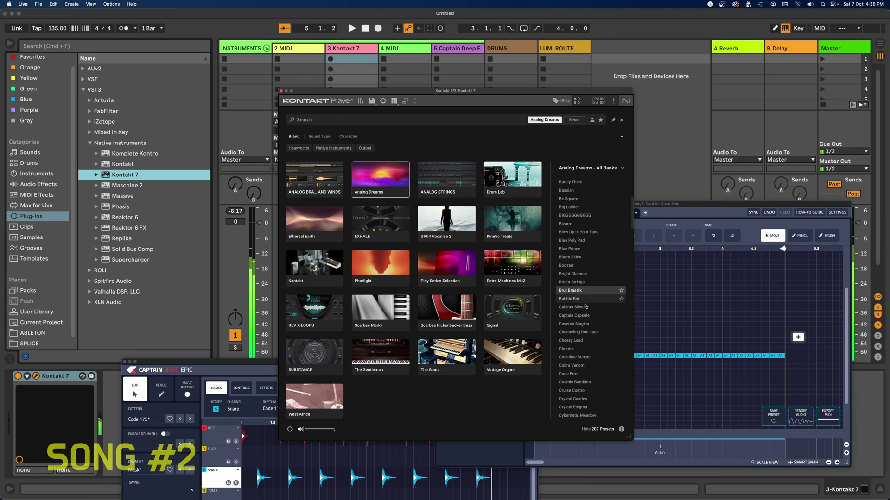
scroll(585, 309, "down", 7)
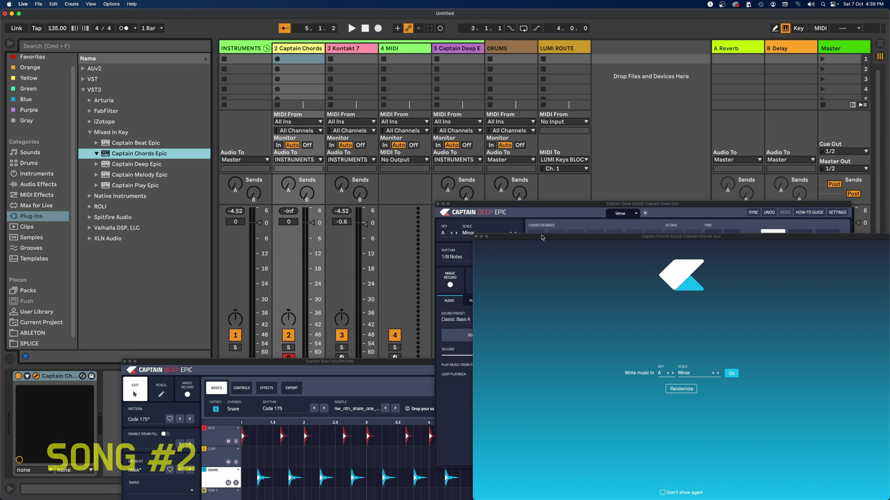
left_click_drag(542, 237, 193, 104)
left_click(377, 242)
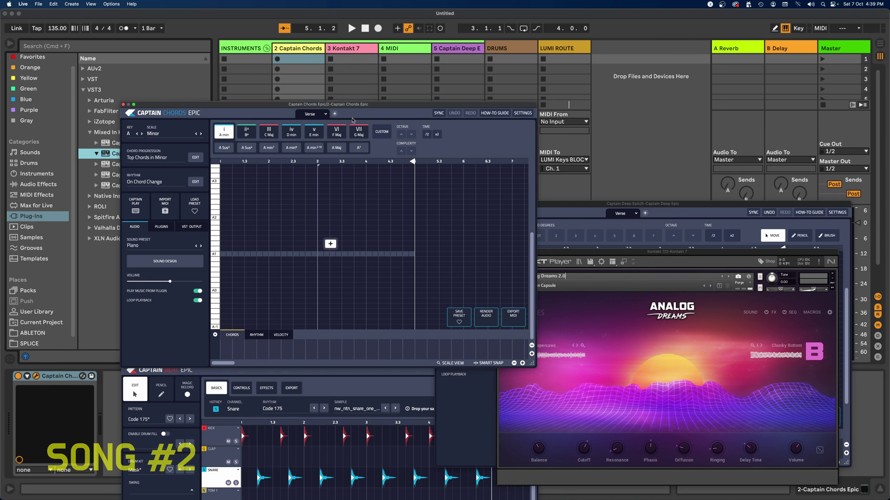
left_click_drag(355, 107, 394, 164)
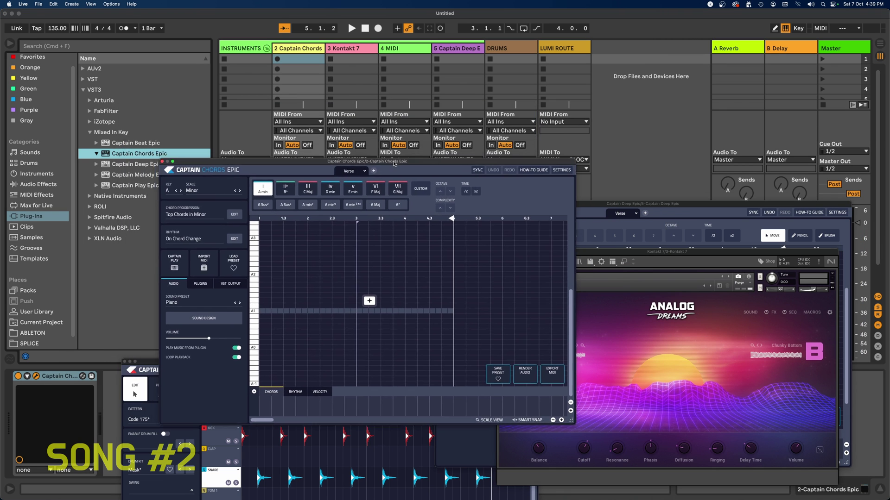
left_click(232, 285)
left_click(206, 323)
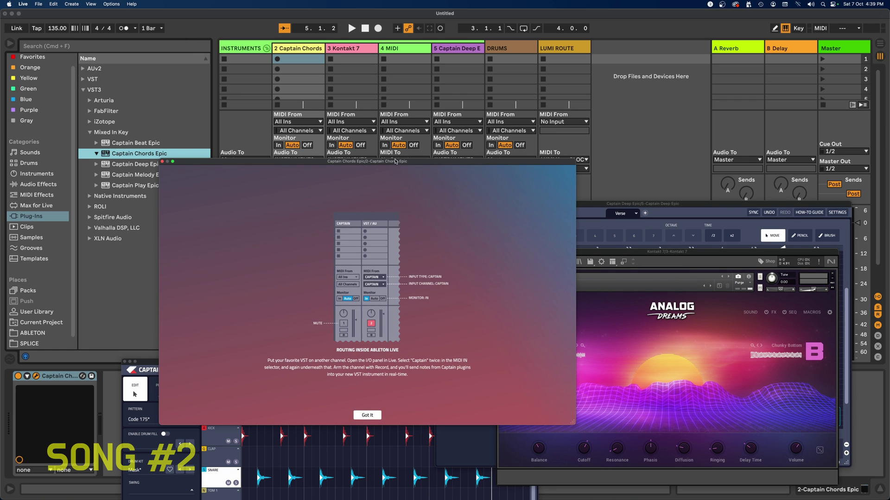
left_click_drag(396, 161, 625, 101)
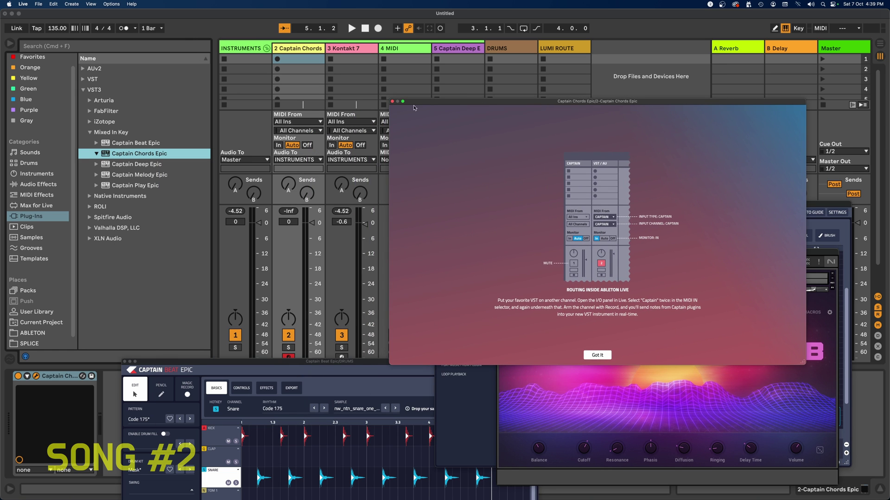
- Route track 3's MIDI from 2-Captain Chords Epic, channel Captain Chords, monitoring In
left_click(366, 121)
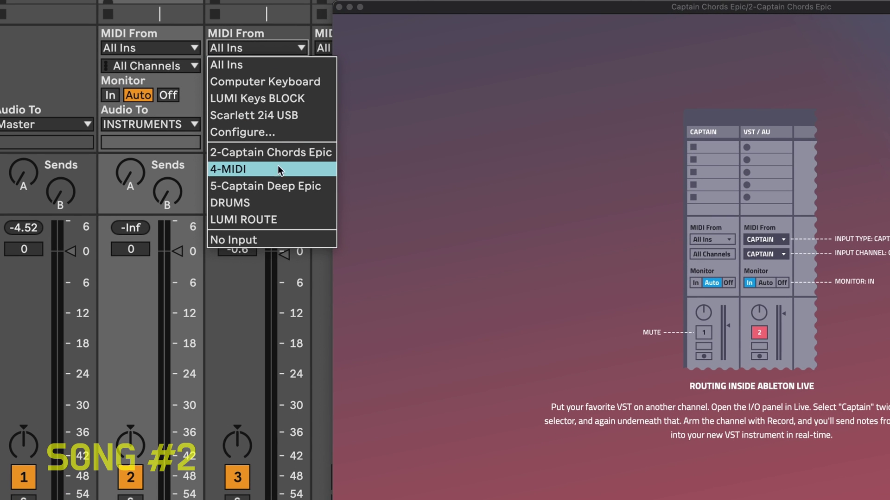
left_click(285, 152)
left_click(248, 60)
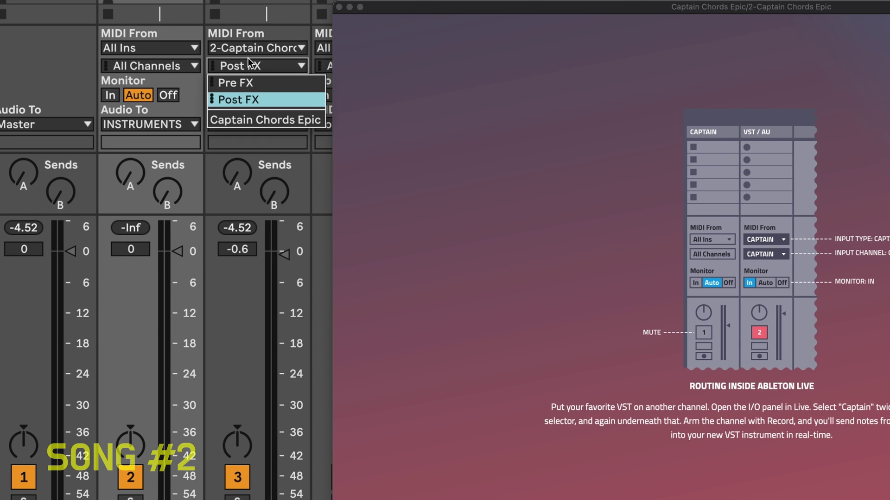
left_click(269, 118)
left_click(213, 98)
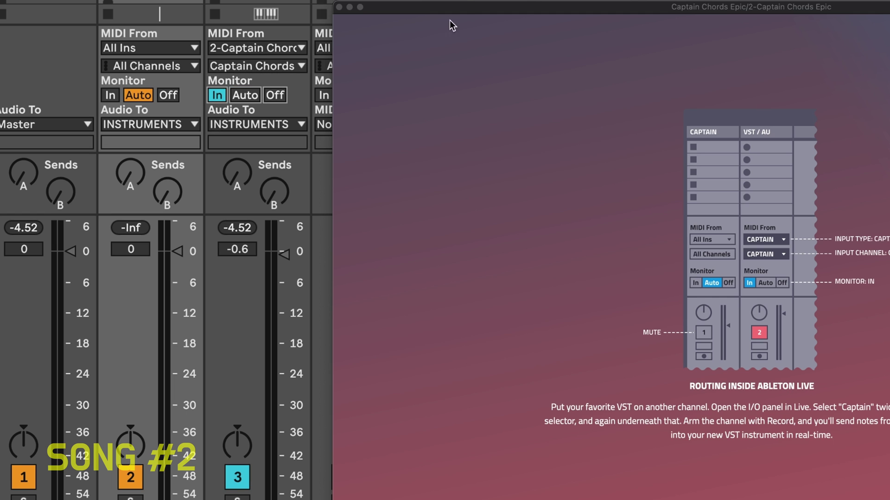
left_click_drag(461, 6, 430, 9)
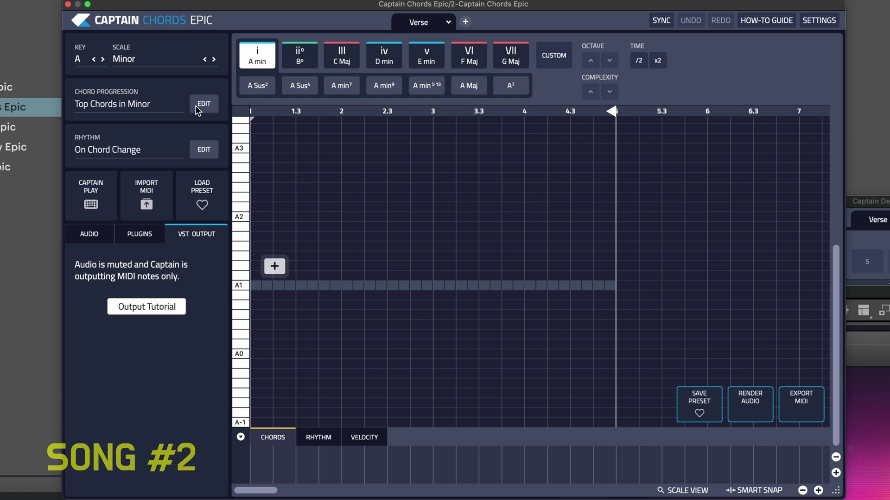
- Choose the VI-III-VII-i progression from the Electronic bank's Top Chords in Minor
left_click(199, 104)
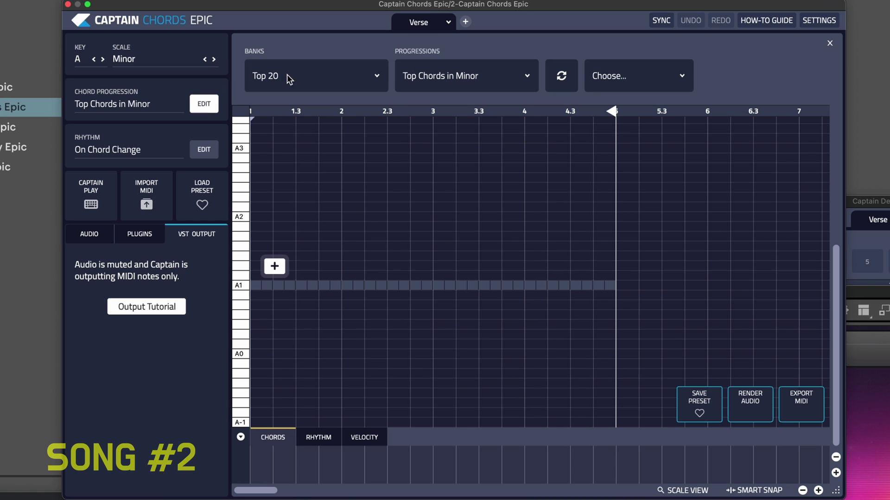
left_click(295, 79)
left_click(306, 160)
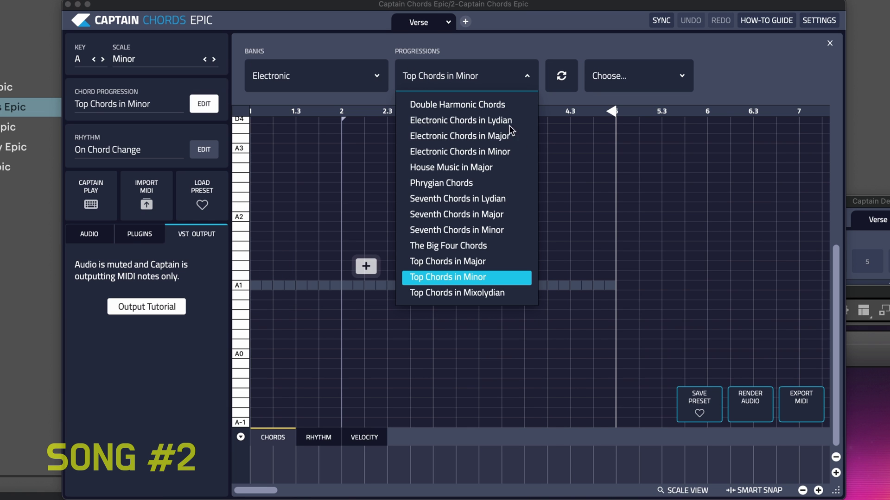
left_click(480, 280)
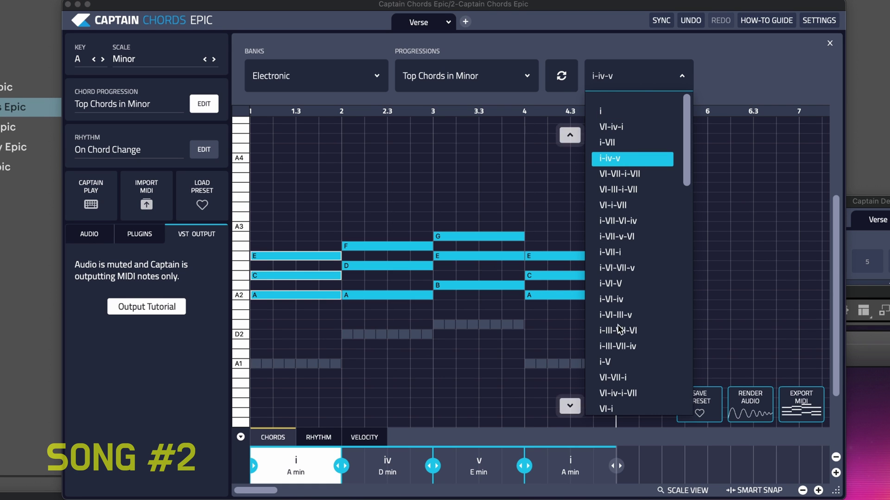
scroll(630, 305, "down", 10)
left_click(638, 233)
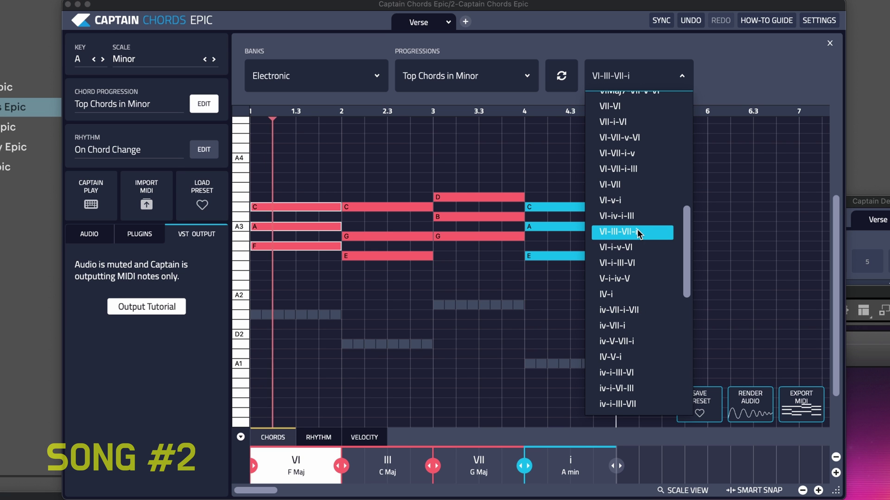
- Lower track 3's volume fader to -3.7 dB
mouse_move(631, 11)
left_mouse_down()
mouse_move(583, 75)
mouse_move(889, 0)
left_mouse_up()
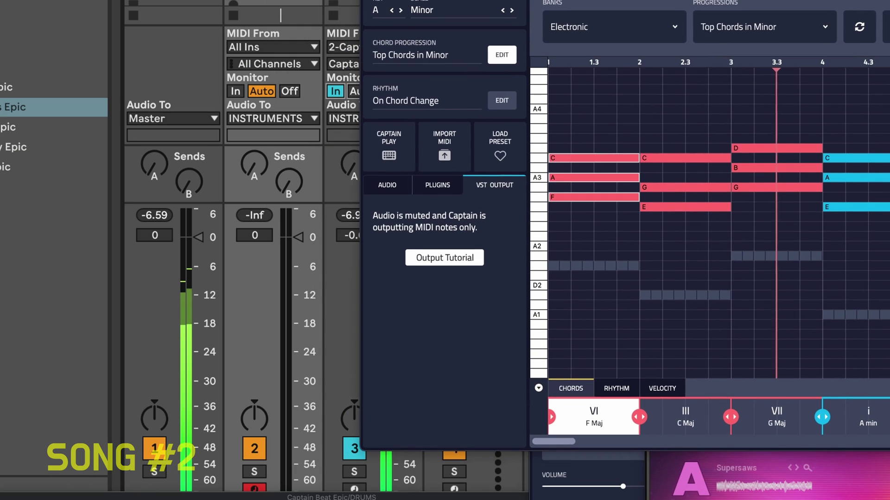
left_click_drag(788, 1, 878, 4)
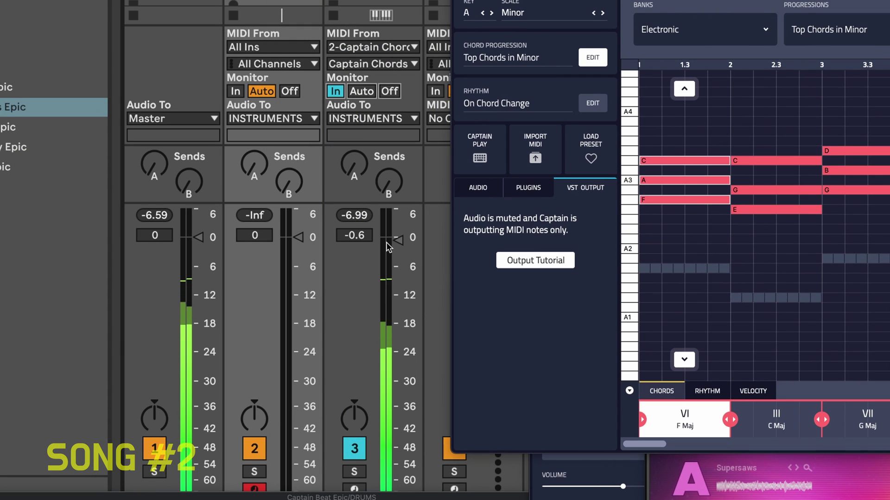
left_click_drag(392, 252, 392, 268)
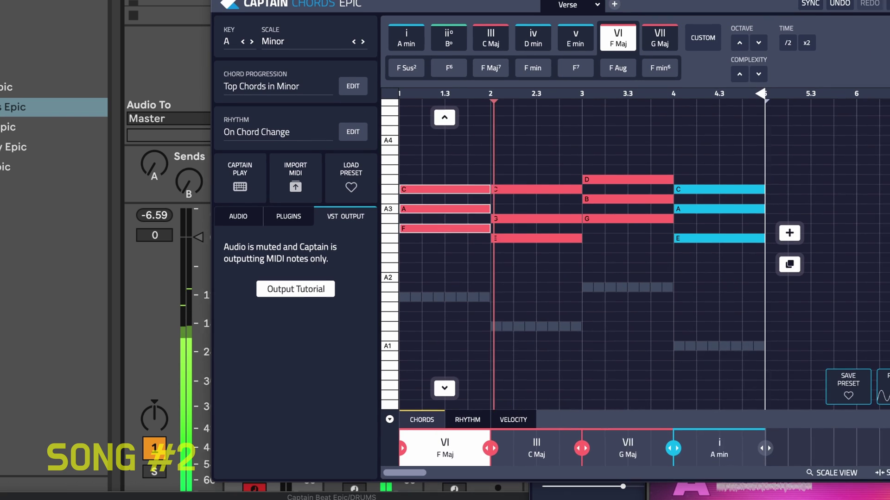
left_click_drag(556, 2, 310, 29)
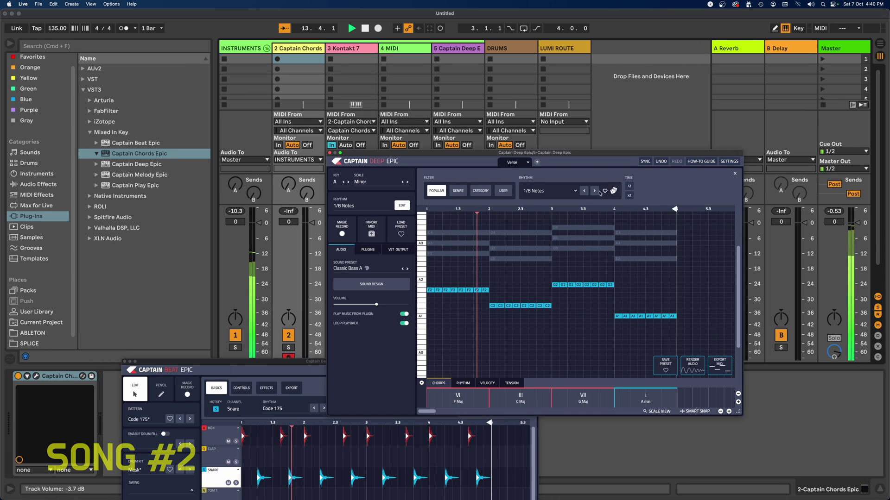
- Try 8th Note Variation 1, revert the bass to 1/8 Notes, and test halving/doubling
left_click(592, 191)
left_click(548, 192)
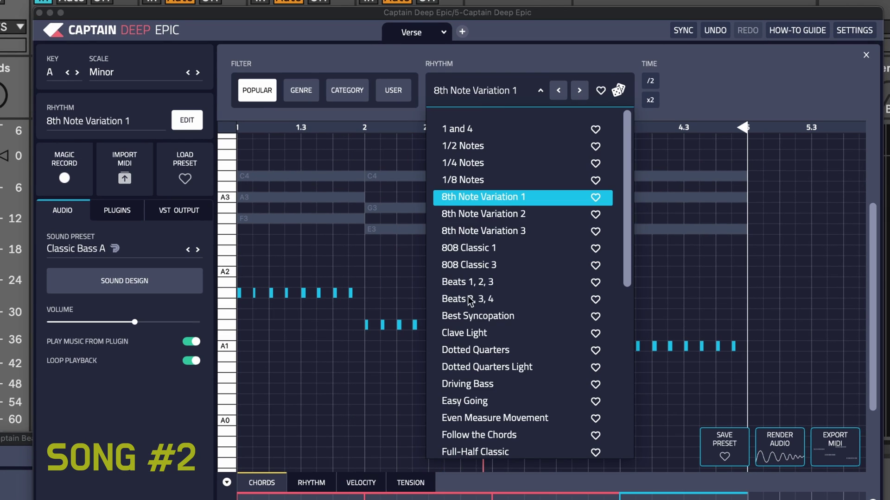
scroll(482, 304, "down", 5)
scroll(482, 304, "down", 3)
scroll(481, 304, "up", 10)
left_click(473, 177)
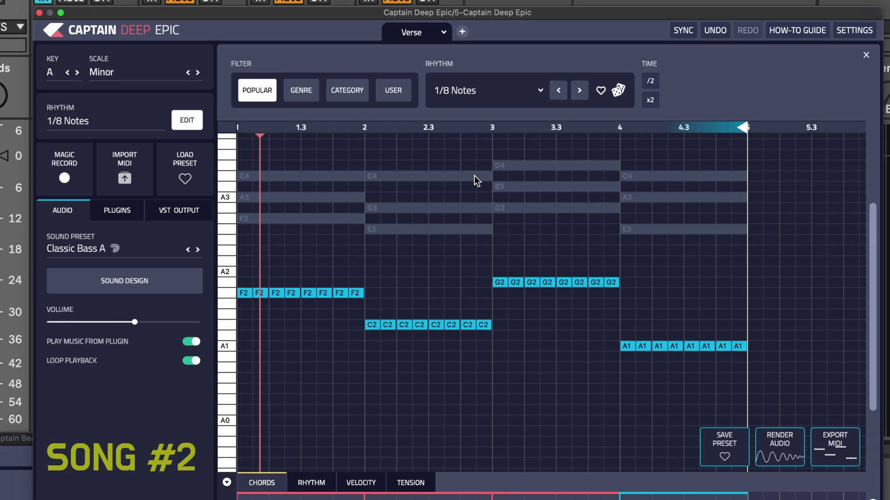
left_click(652, 94)
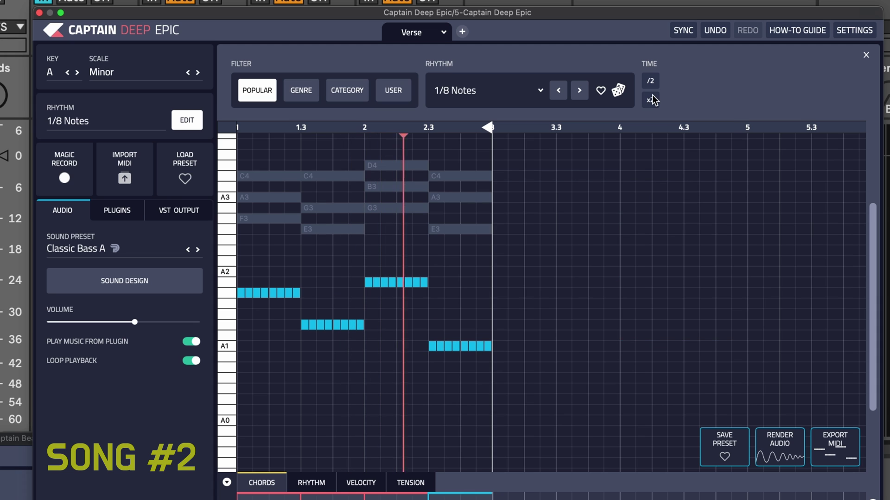
left_click(656, 98)
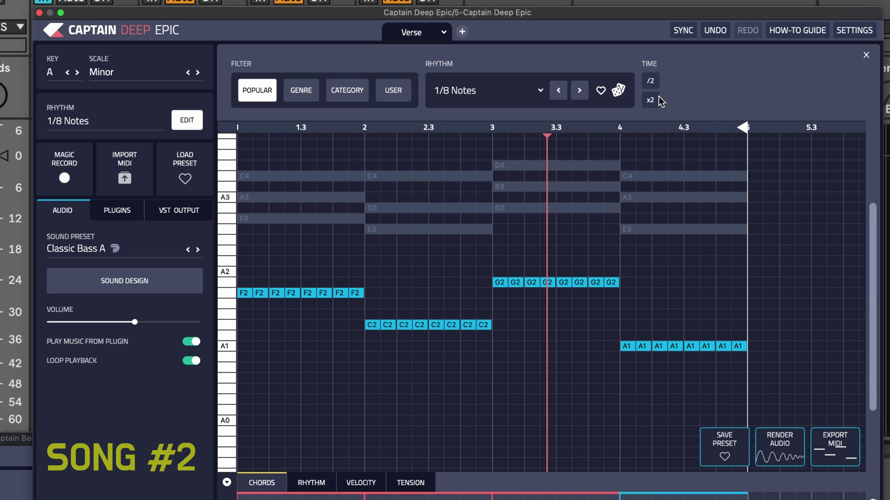
- Select the bass notes and halve then double their length
left_click(357, 236)
left_click_drag(356, 242, 234, 318)
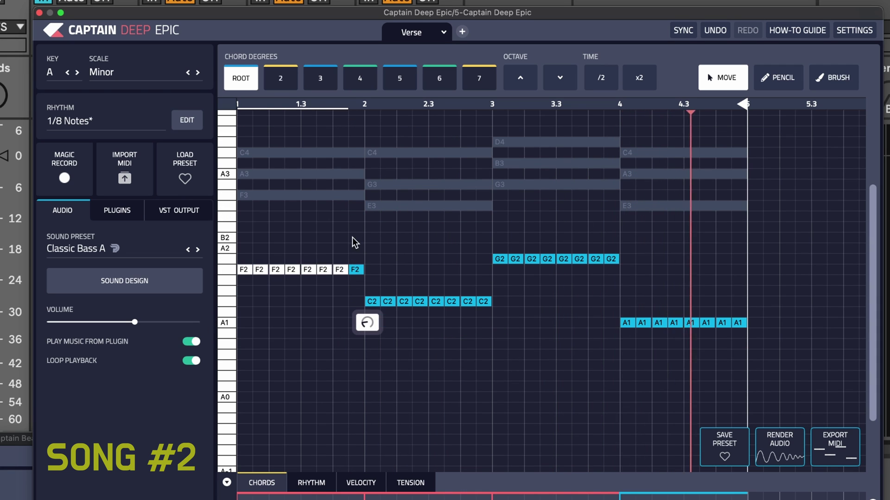
left_click_drag(354, 242, 97, 313)
left_click(643, 80)
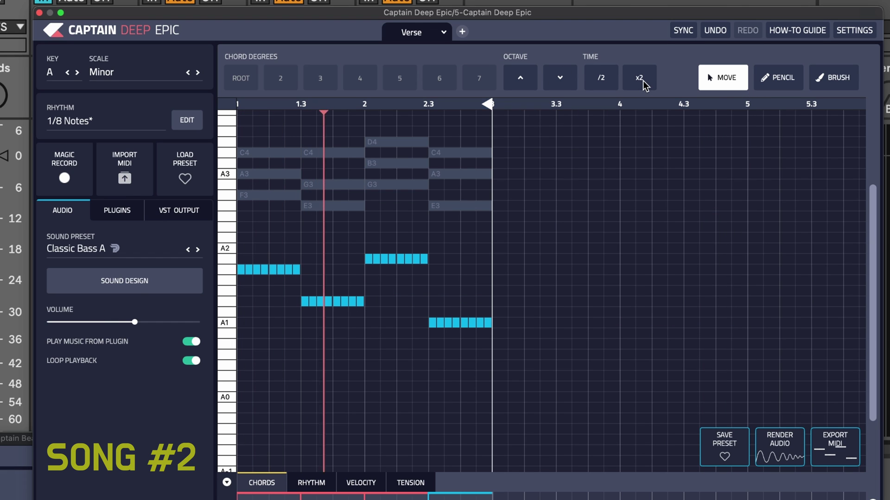
left_click(601, 78)
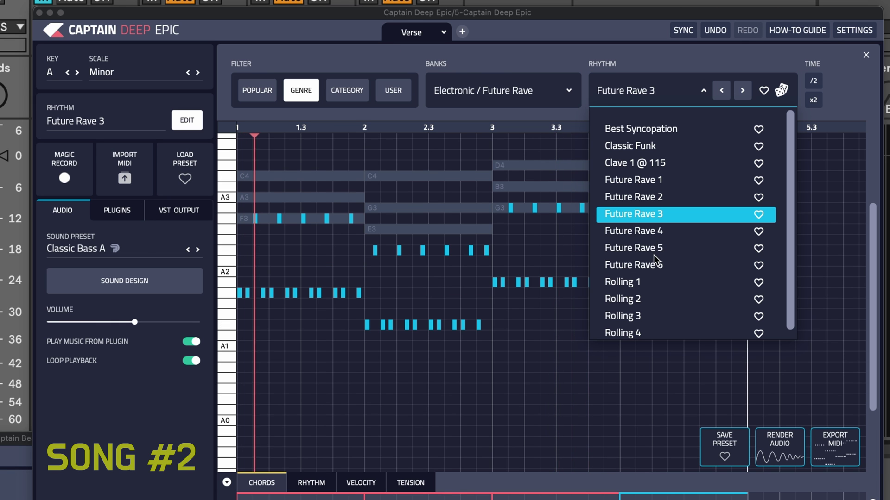
- Audition Future Rave rhythms, settle on Future Rave 6, and close the rhythm browser
left_click(654, 250)
left_click(651, 258)
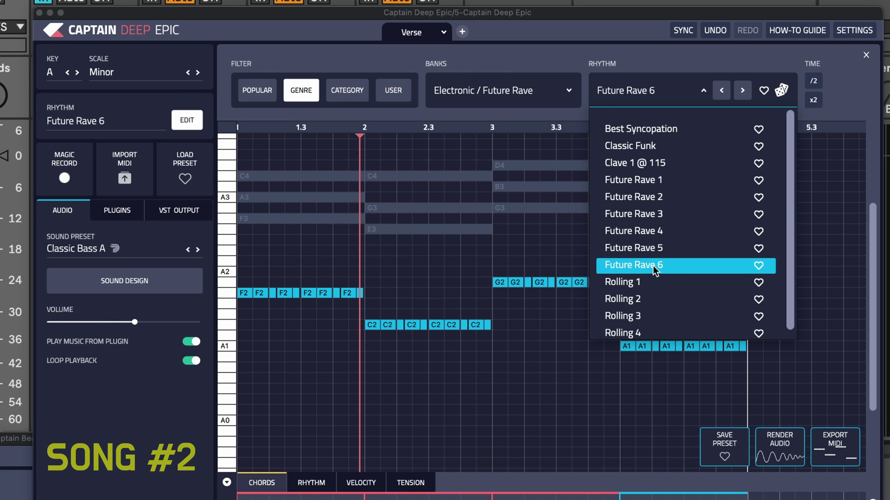
left_click(646, 197)
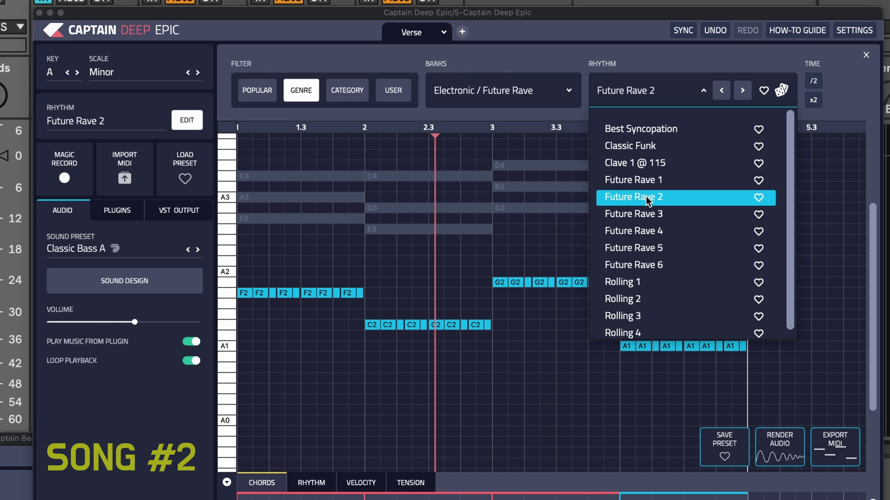
left_click(642, 263)
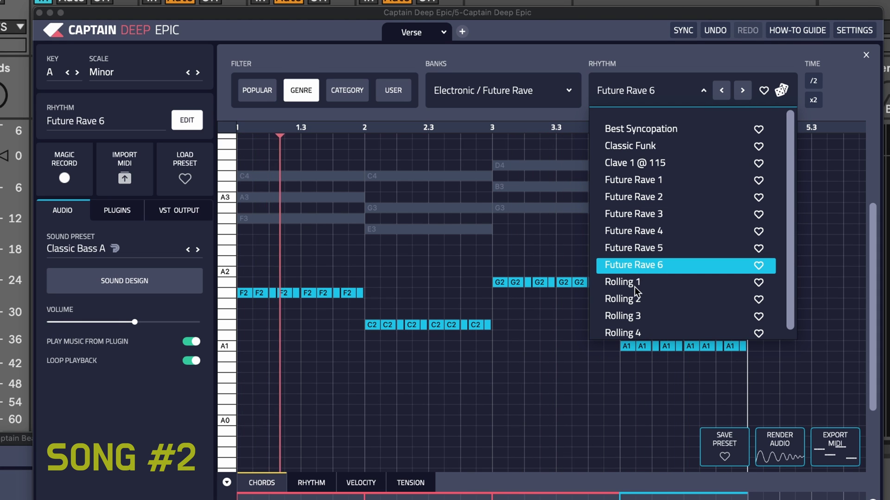
left_click(690, 387)
left_click(746, 354)
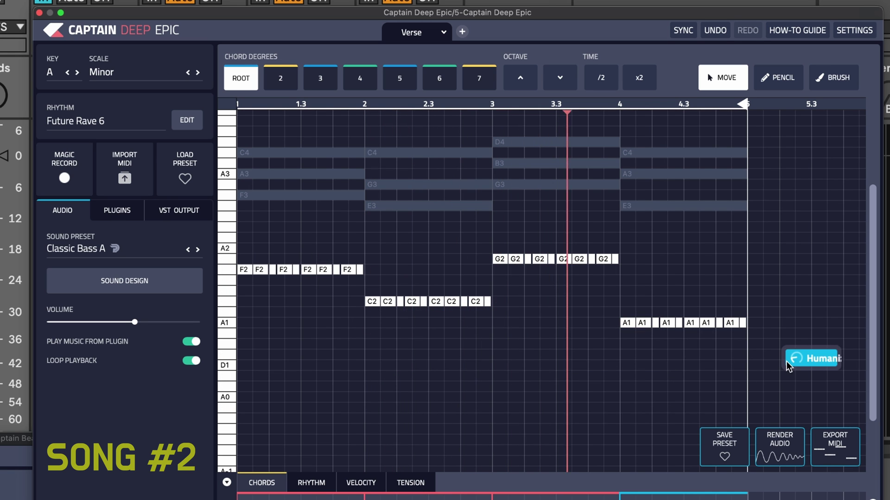
left_click(327, 233)
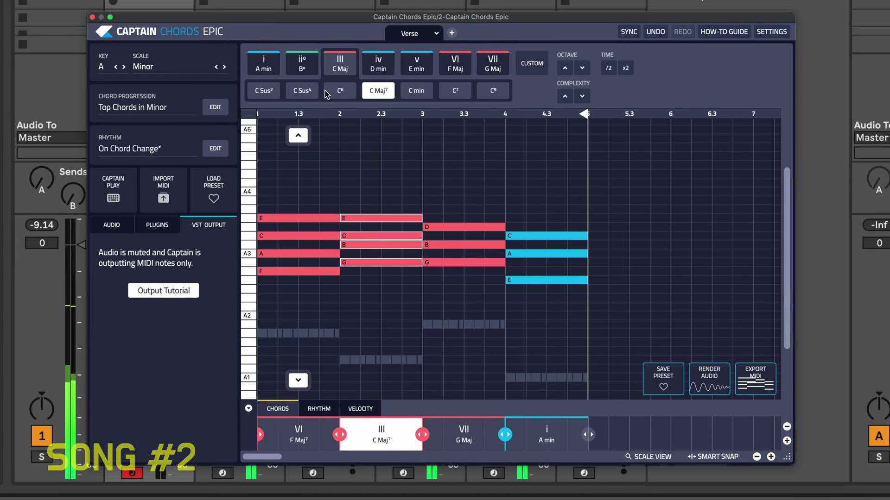
- Change bar 2 to C Sus4 and bar 3 to G7
left_click(297, 92)
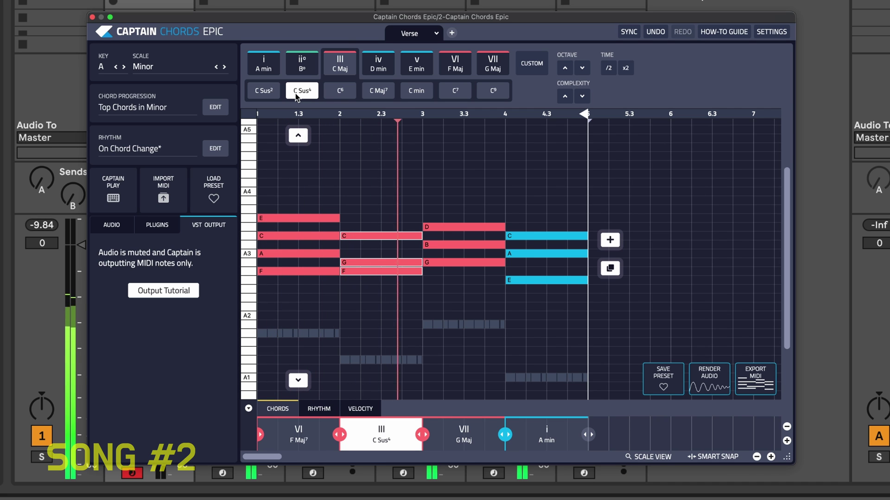
left_click(452, 183)
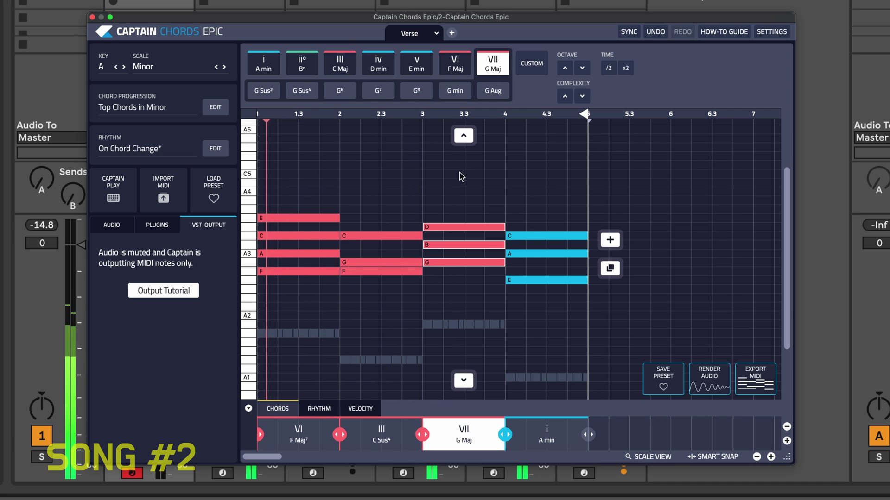
left_click(378, 90)
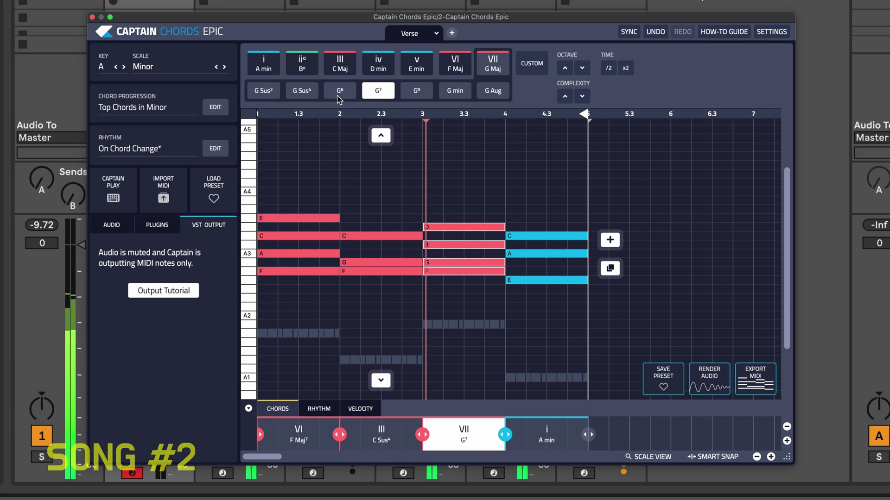
left_click(558, 194)
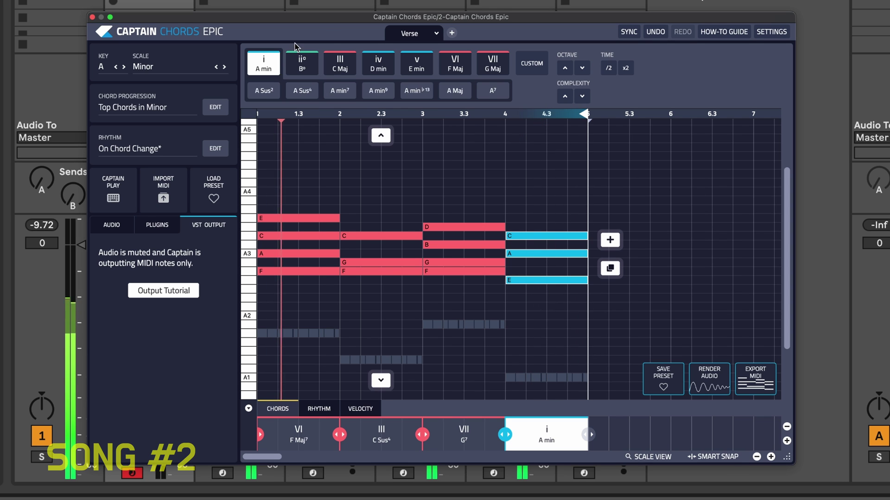
- Raise all four chords' complexity twice to add low notes beneath them
left_click_drag(615, 168, 234, 299)
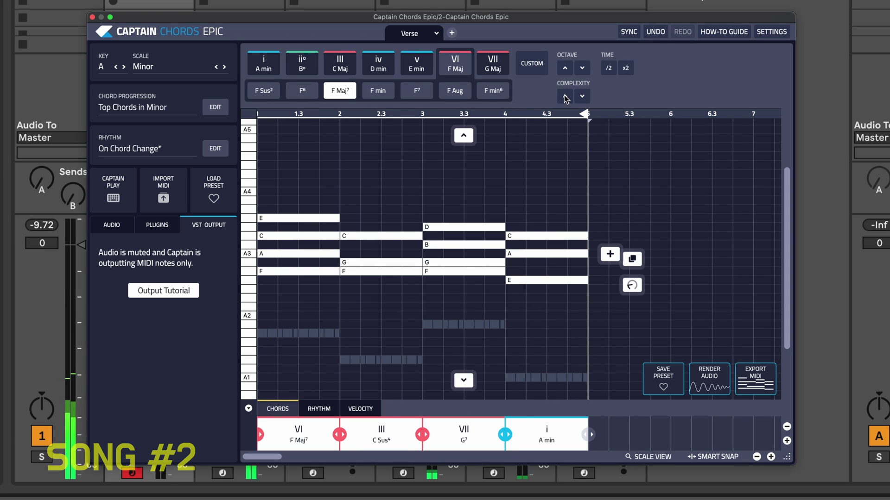
left_click(565, 96)
left_click(564, 96)
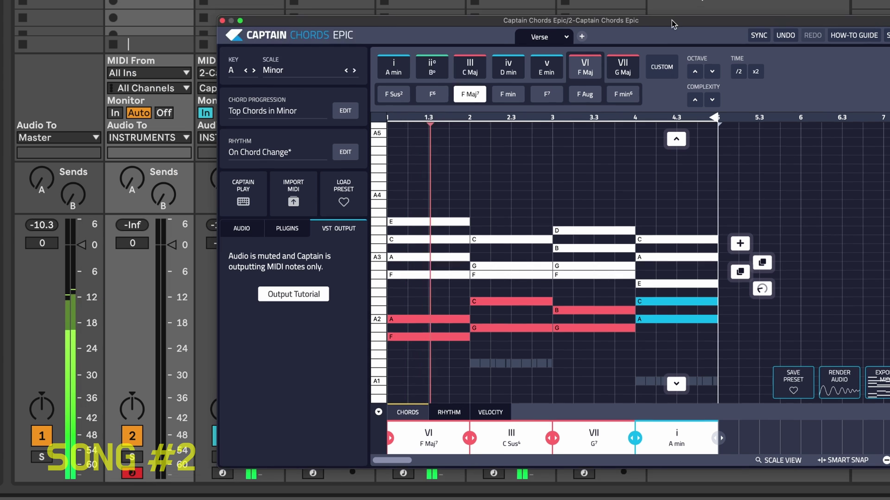
mouse_move(527, 25)
left_mouse_down()
mouse_move(686, 202)
mouse_move(814, 181)
left_mouse_up()
- Lower track 3 to about -5 dB, close Captain Chords, and show track 3's devices
left_click_drag(268, 260, 268, 267)
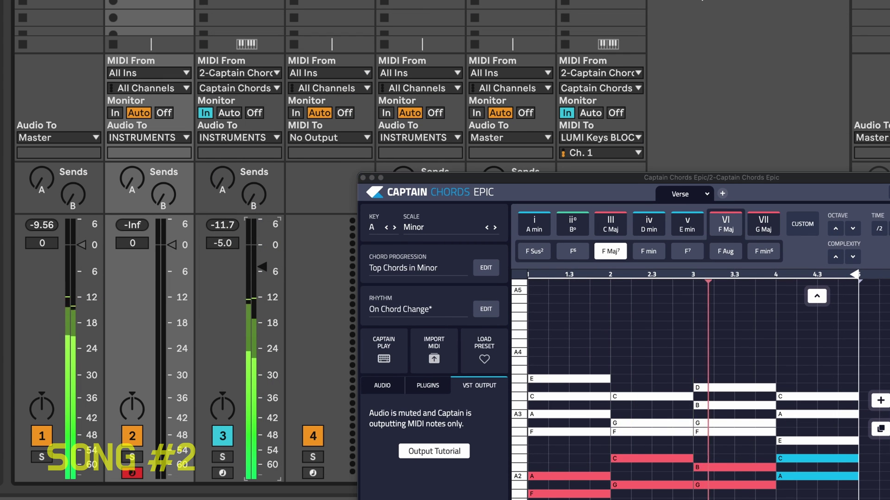
key("ctrl+alt+p")
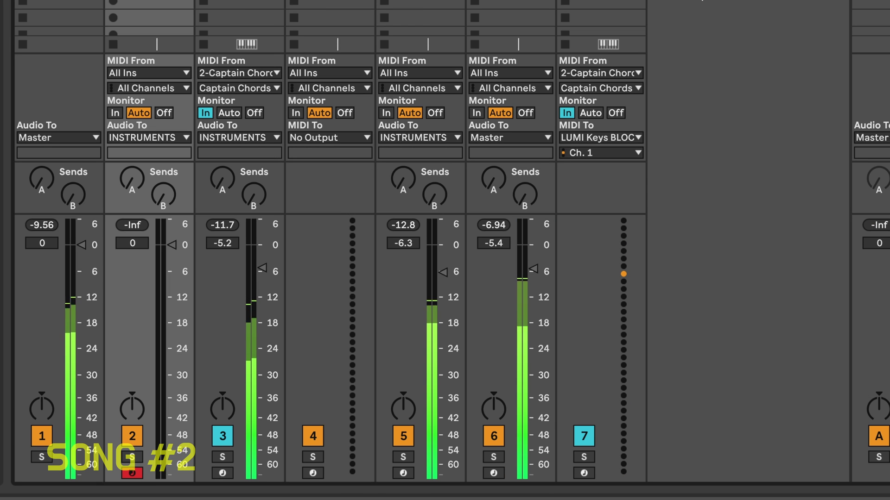
key("Right")
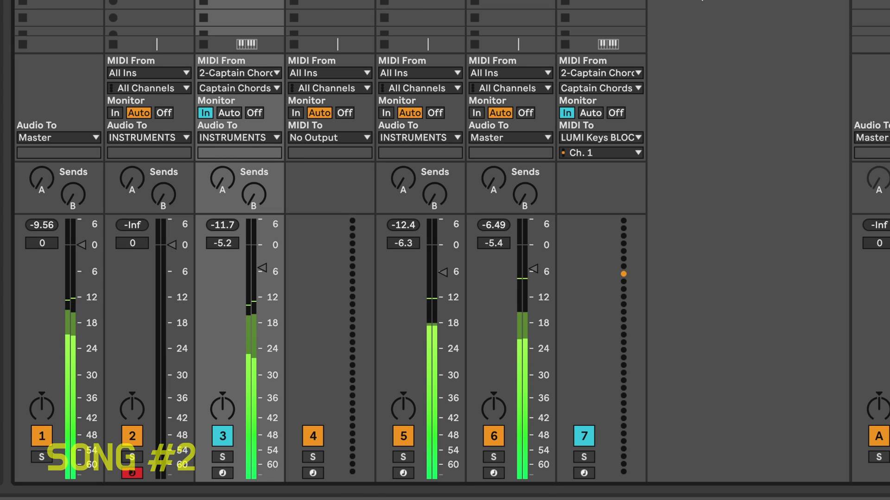
key("ctrl+alt+p")
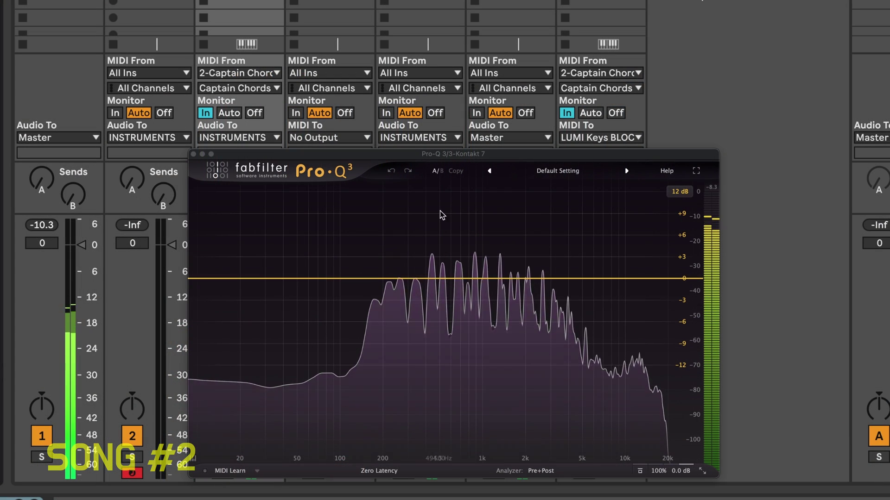
- In Pro-Q 3, cut lows with a bell near 100–150 Hz and shelf-boost highs near 4.7 kHz
left_click(408, 278)
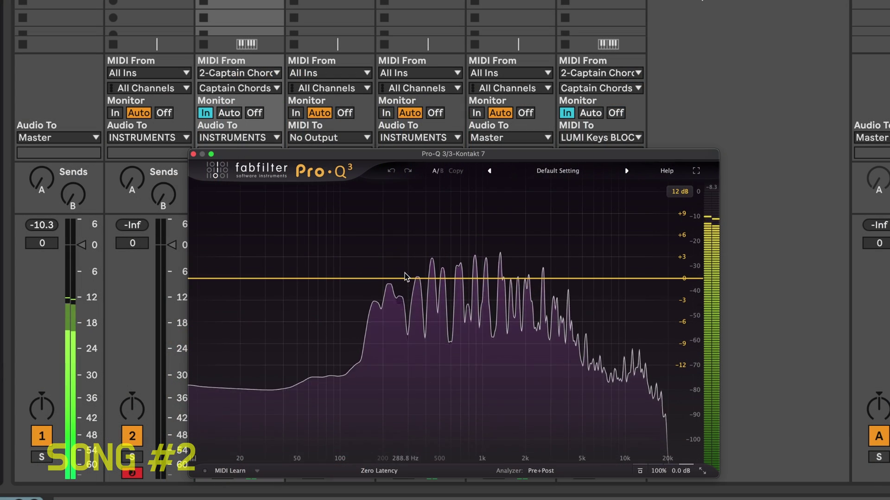
mouse_move(381, 283)
left_mouse_down()
mouse_move(348, 354)
mouse_move(367, 354)
left_mouse_up()
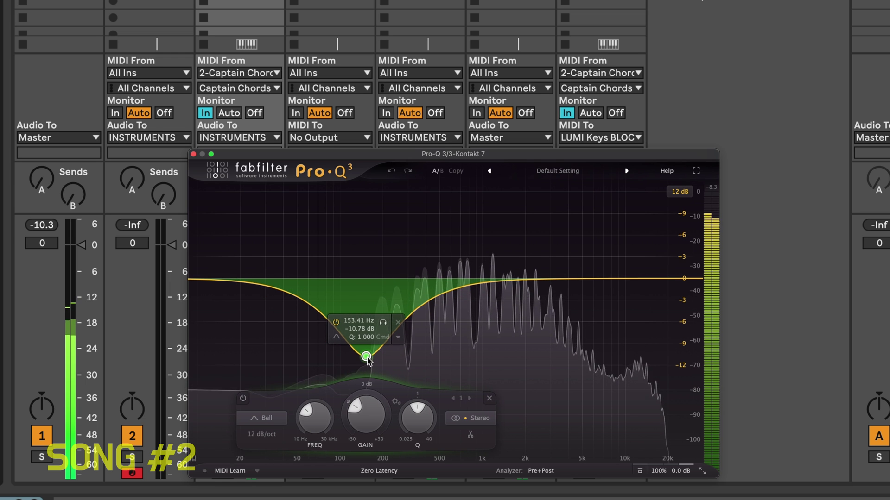
mouse_move(655, 279)
left_mouse_down()
mouse_move(662, 268)
mouse_move(573, 265)
mouse_move(484, 223)
left_mouse_up()
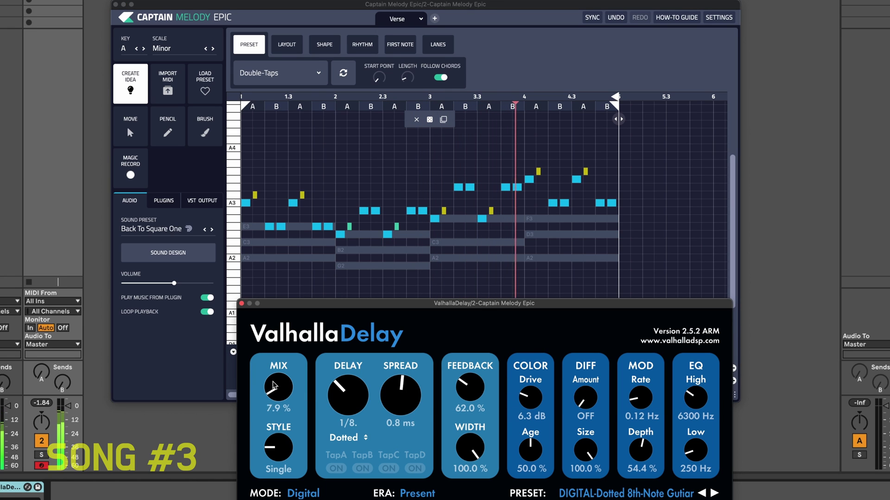
- Raise ValhallaDelay's mix in small steps to about 55.6%
left_click_drag(276, 364, 281, 355)
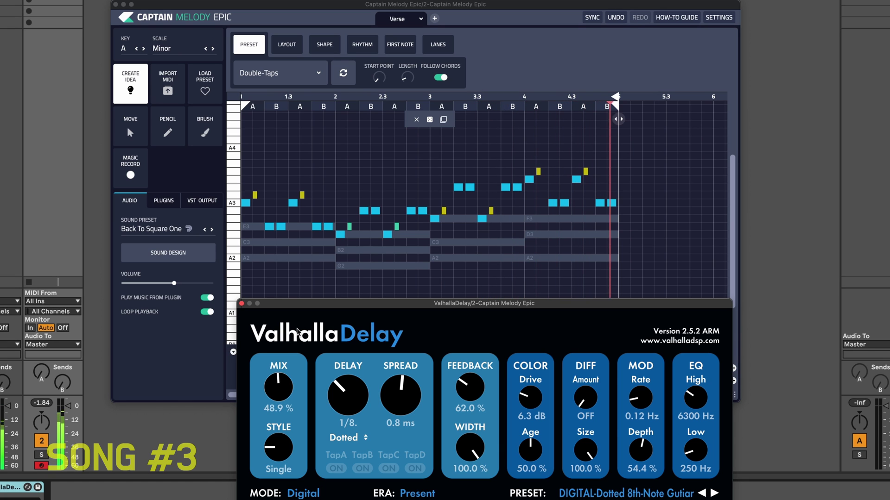
left_click_drag(297, 331, 297, 330)
left_click_drag(305, 315, 307, 309)
left_click_drag(353, 304, 116, 350)
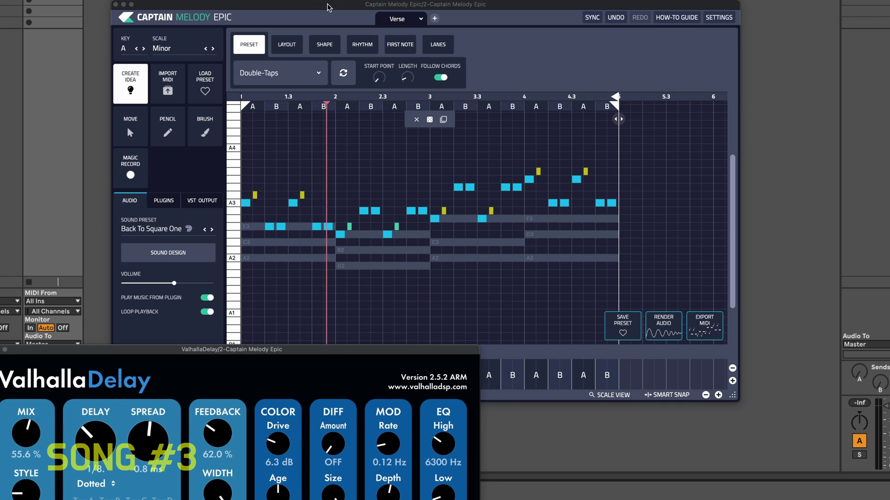
scroll(190, 100, "down", 3)
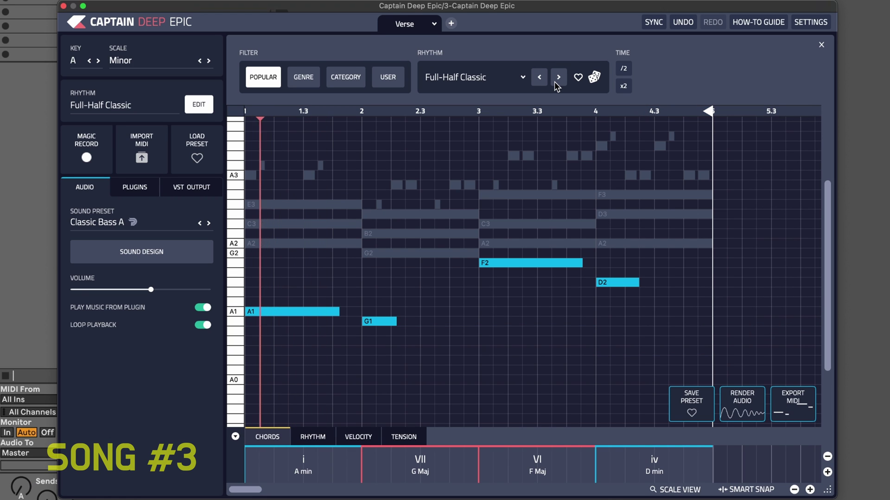
- Switch the bass rhythm from Half Clave to straight 1/8 Notes
left_click(554, 81)
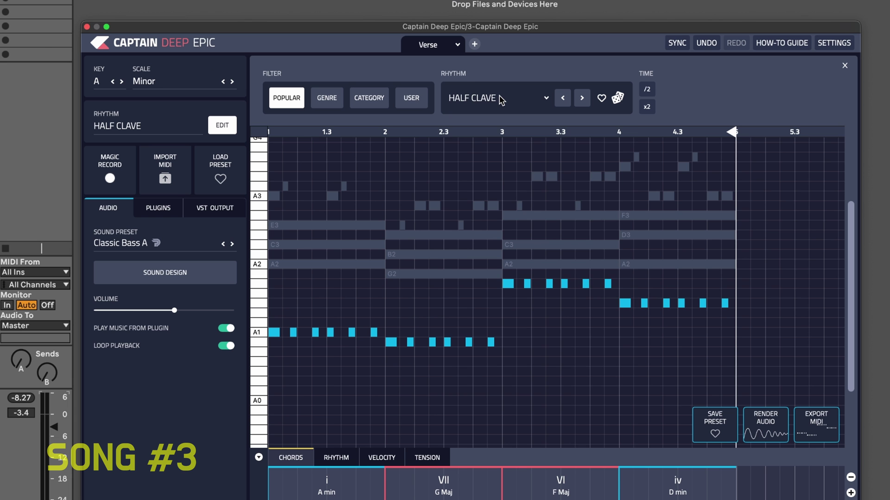
left_click(500, 99)
left_click(618, 99)
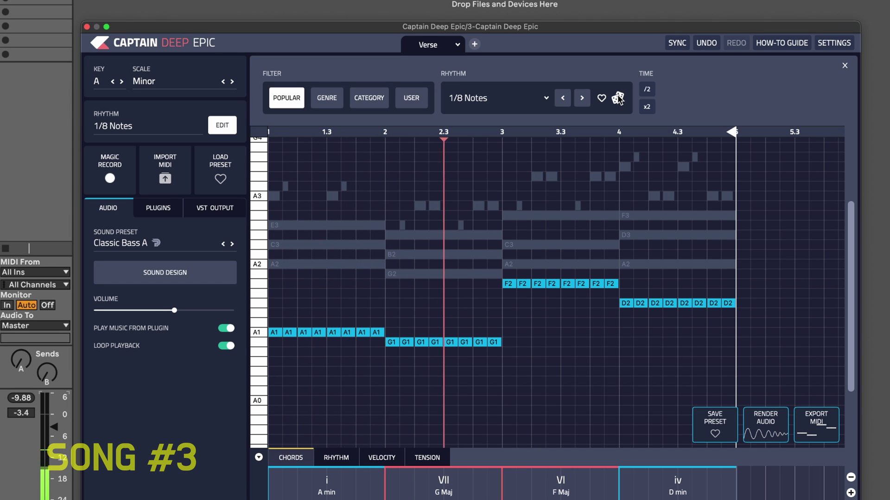
- Try 8ths 54 Deep House swing and note space, then settle on 8ths 57 Jacob swing
left_click(752, 341)
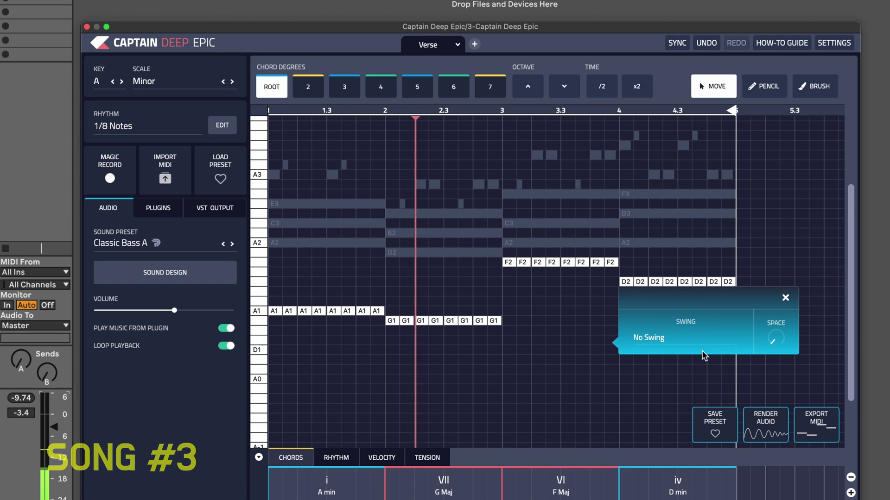
left_click(648, 339)
left_click(682, 361)
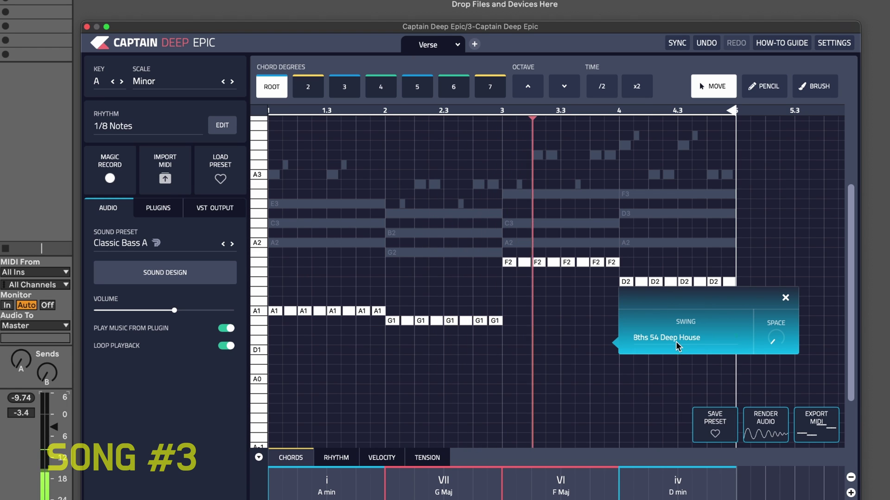
left_click_drag(777, 340, 773, 301)
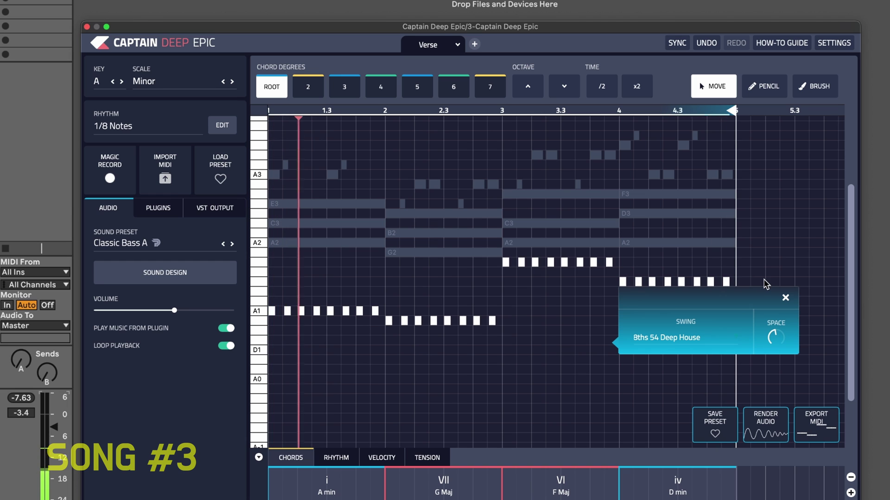
mouse_move(770, 332)
left_mouse_down()
mouse_move(769, 376)
mouse_move(757, 386)
left_mouse_up()
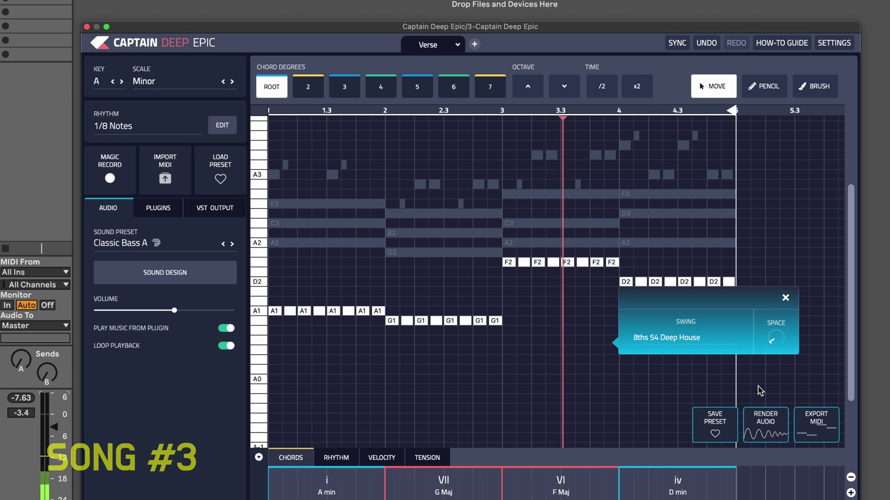
left_click(655, 348)
left_click(667, 350)
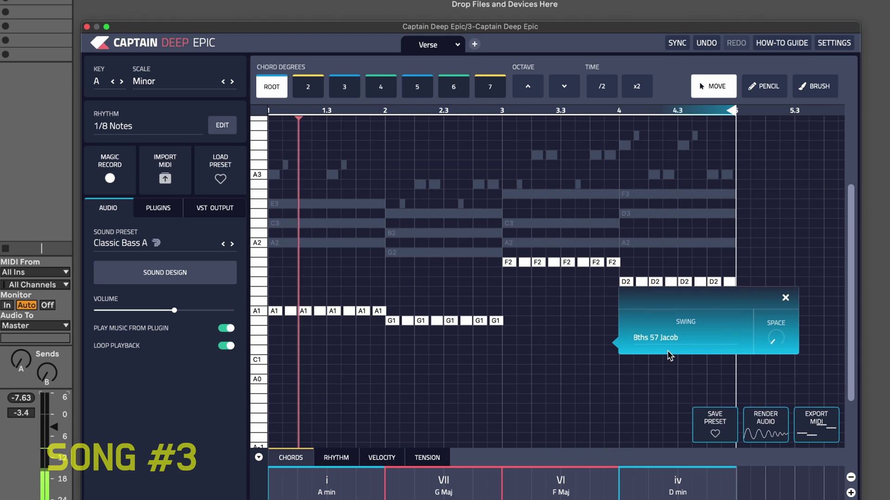
left_click(659, 333)
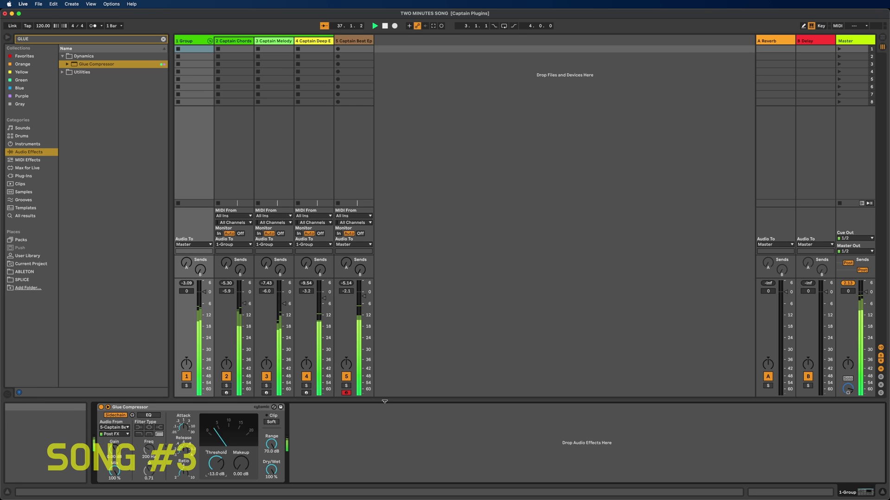
- Open the beat plugin on track 5
left_click(357, 44)
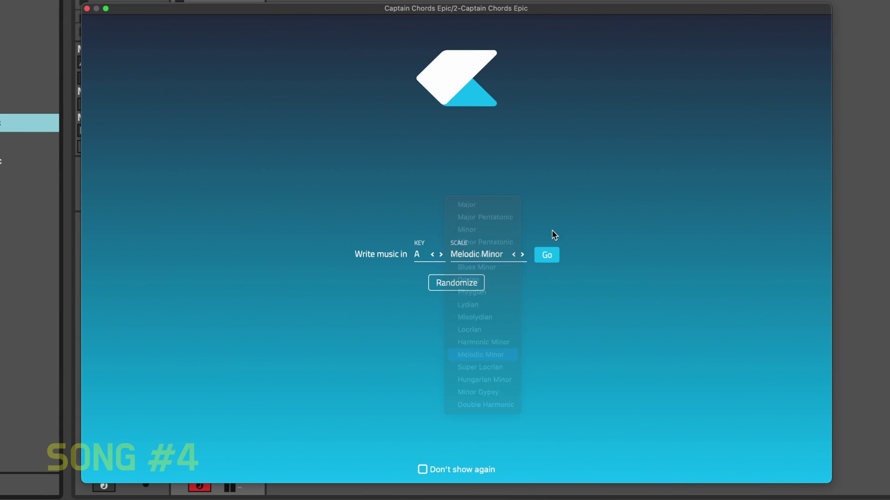
- Start chords in A Melodic Minor and load a random progression
left_click(548, 257)
left_click(217, 103)
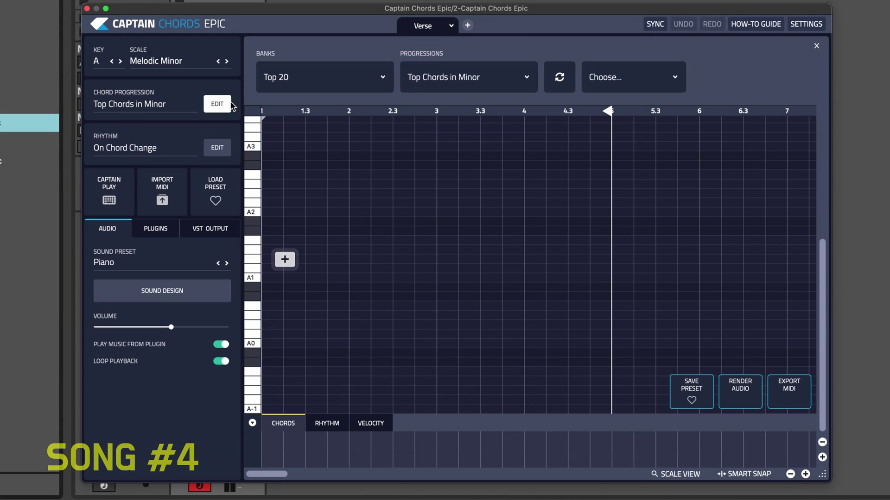
left_click(558, 80)
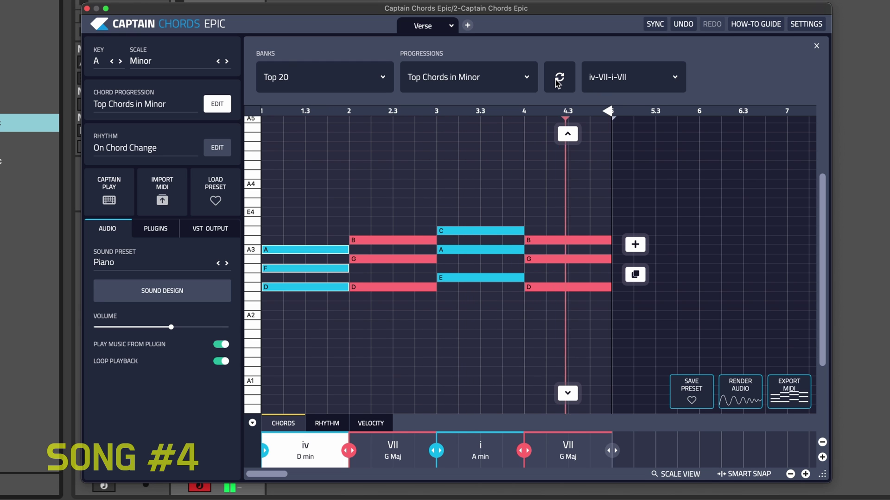
- Add Humanize space to all chord notes so they play shorter
left_click_drag(760, 306, 262, 147)
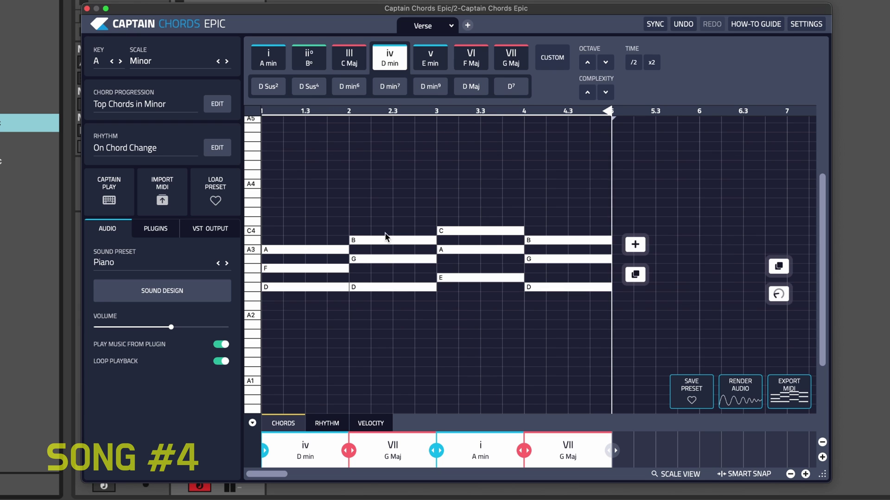
left_click(774, 296)
left_click(700, 291)
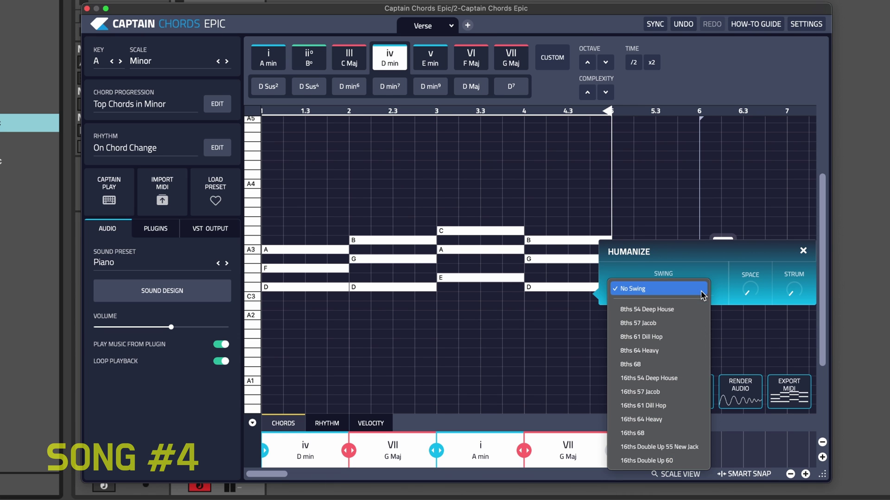
left_click_drag(758, 288, 758, 290)
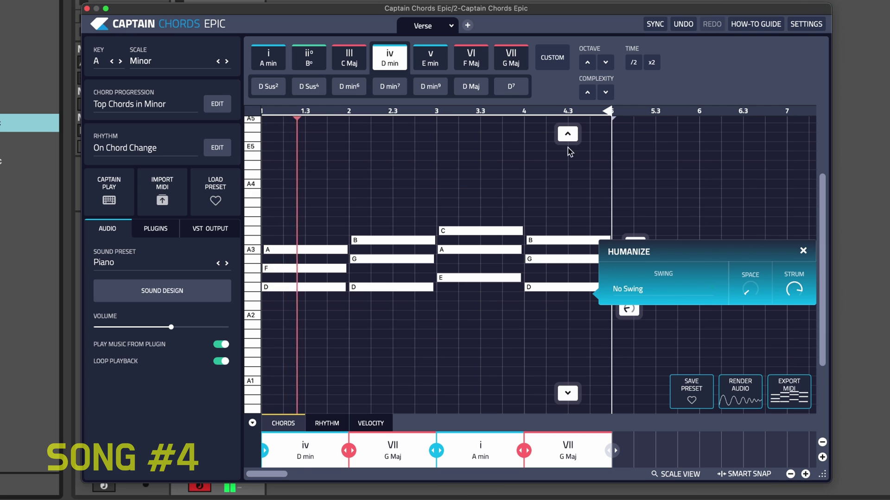
left_click(803, 251)
- Raise chord complexity for fuller voicings and add an F and high D to D min
left_click_drag(752, 201, 233, 369)
left_click(587, 92)
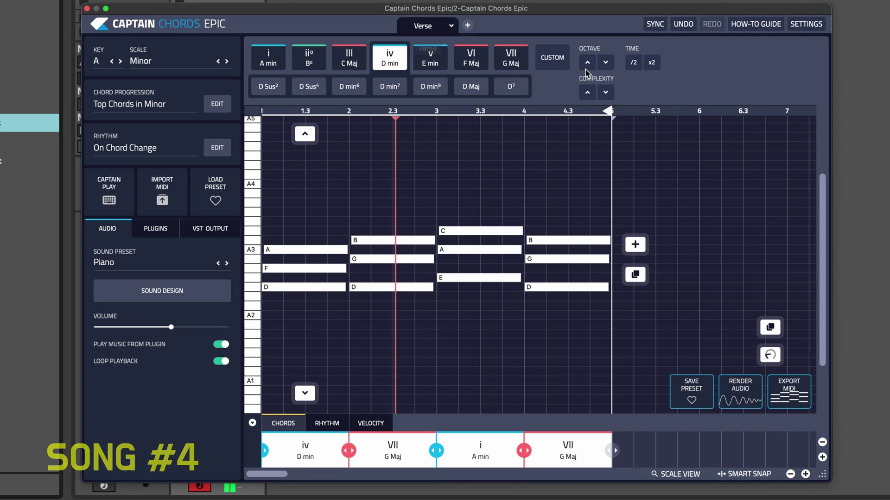
left_click(587, 94)
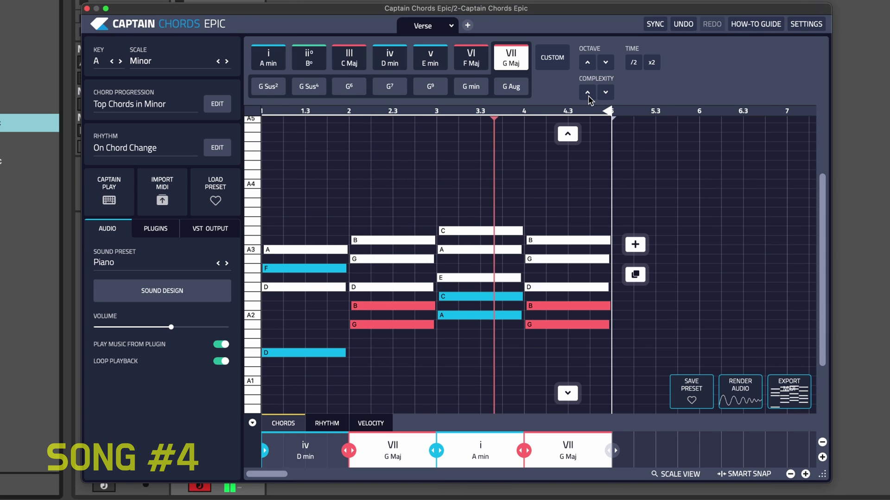
left_click(587, 94)
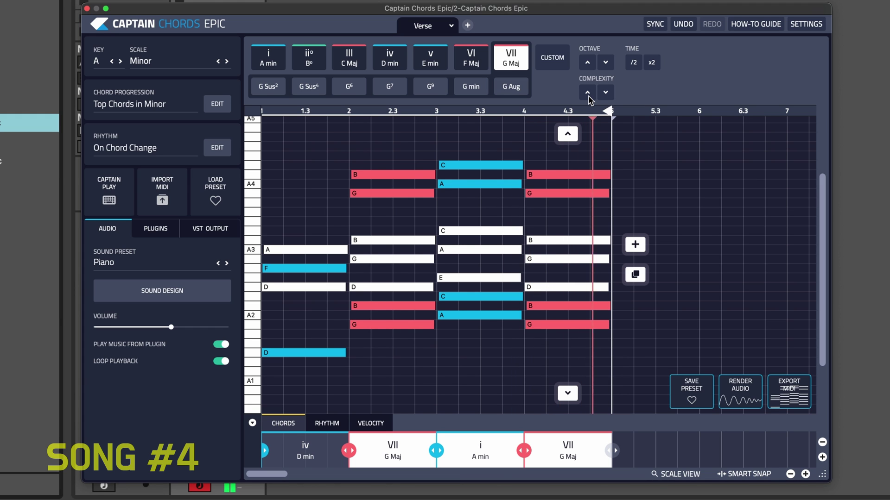
left_click(587, 94)
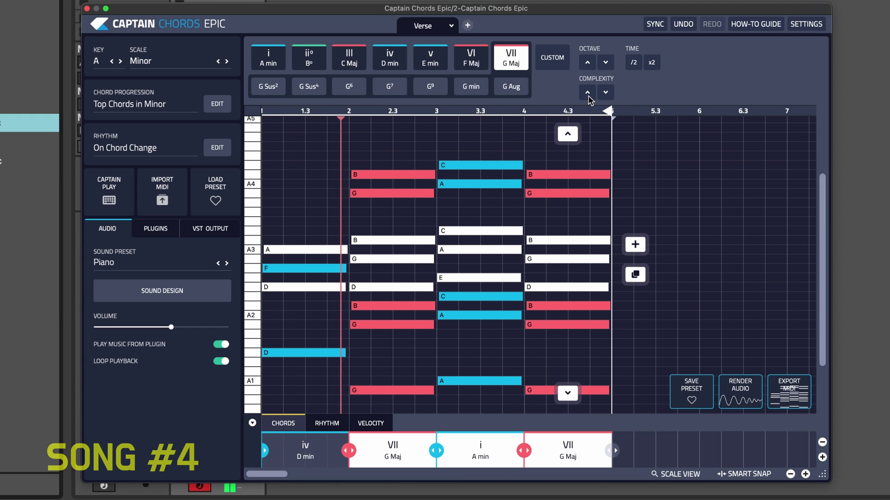
left_click(606, 92)
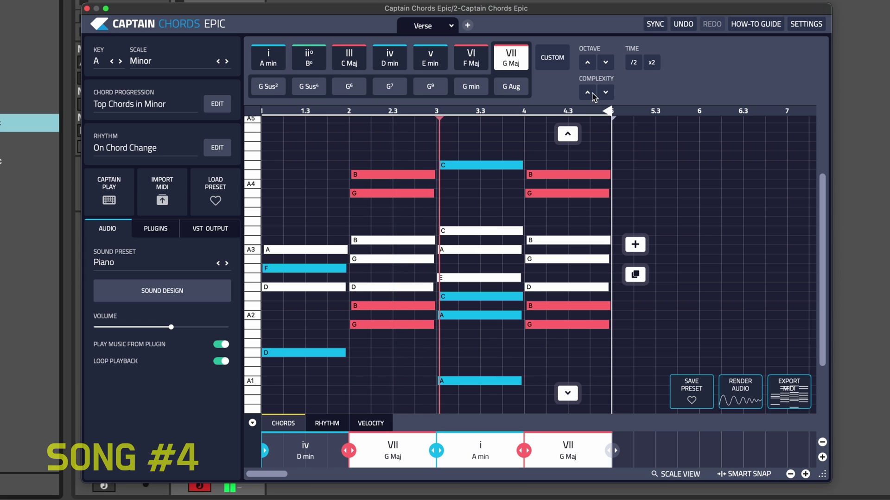
left_click(605, 93)
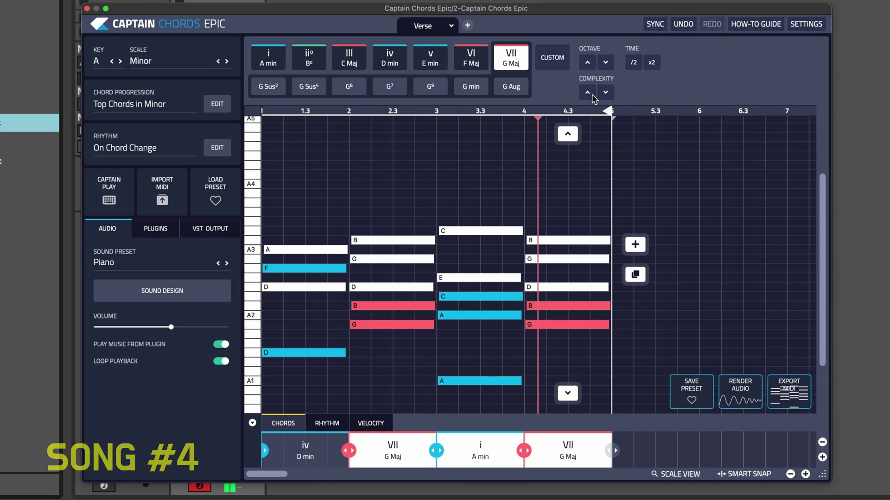
left_click(587, 94)
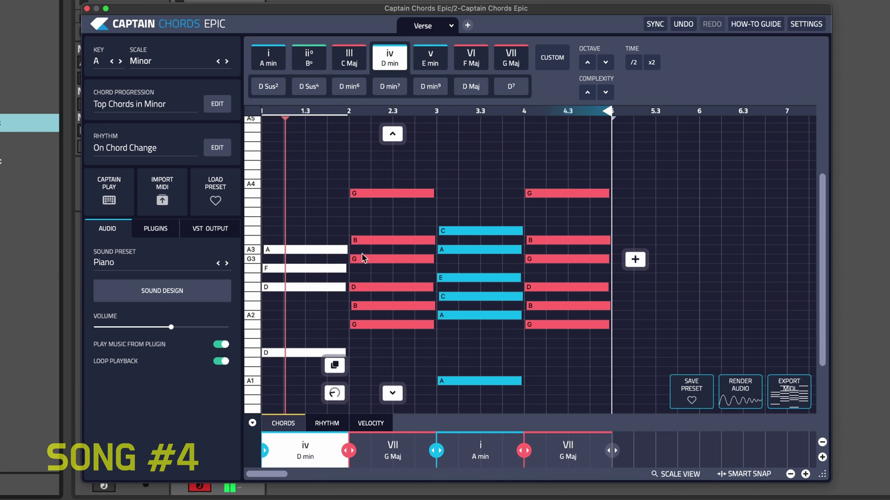
left_click(587, 93)
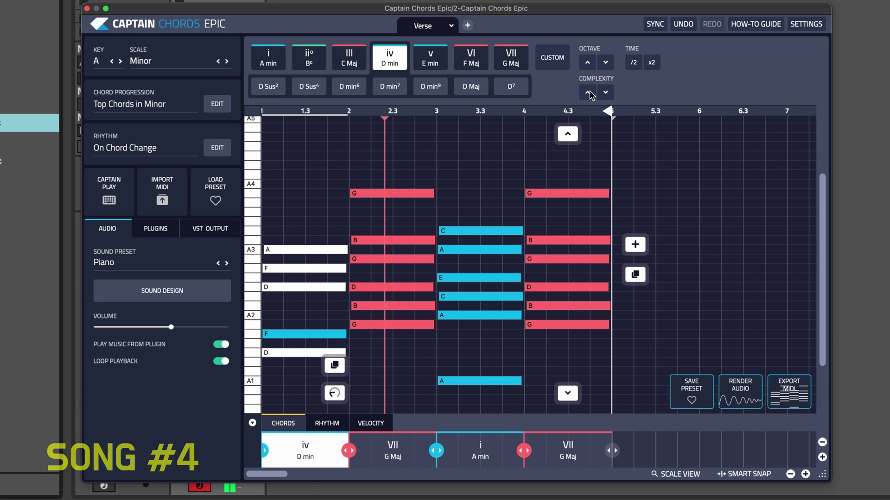
left_click(589, 93)
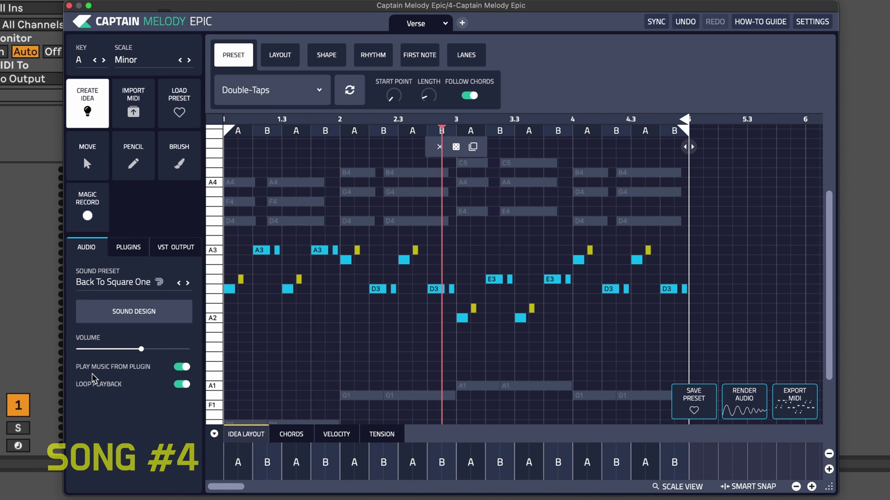
- Lower melody volume, halve the Valhalla mix, and pick the First Beat Space pattern
left_click_drag(124, 350, 117, 349)
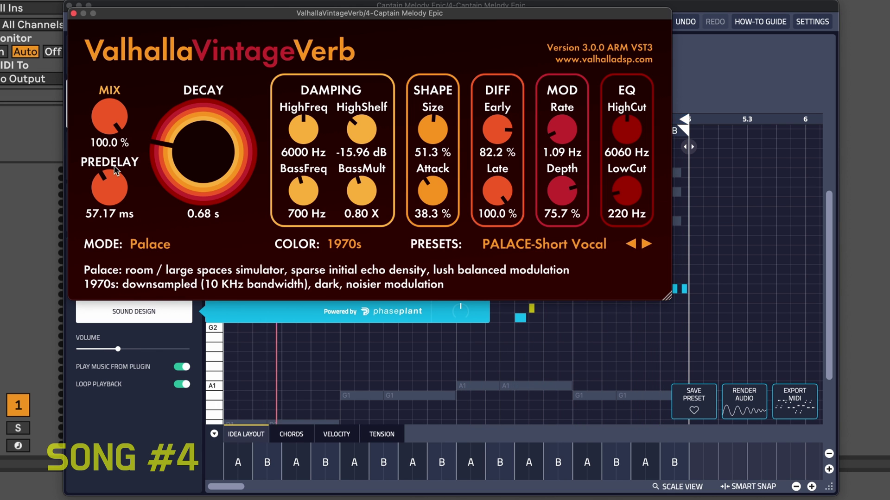
left_click_drag(115, 171, 87, 220)
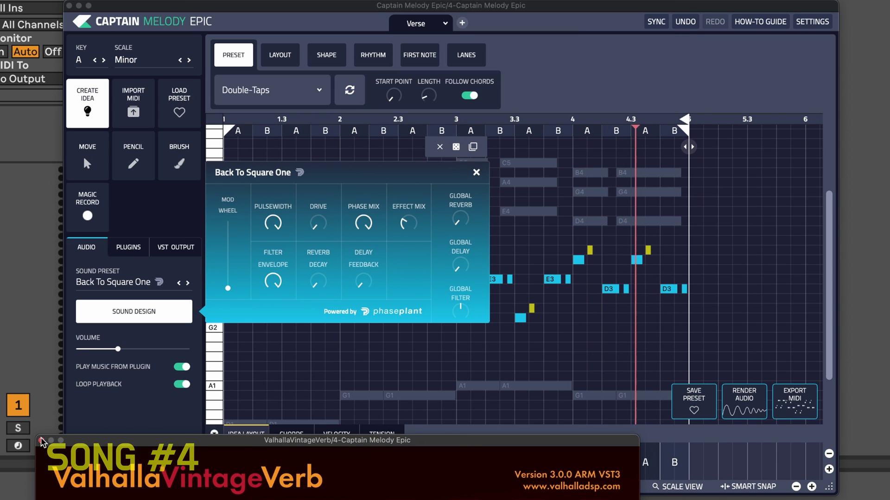
left_click(319, 93)
left_click(278, 140)
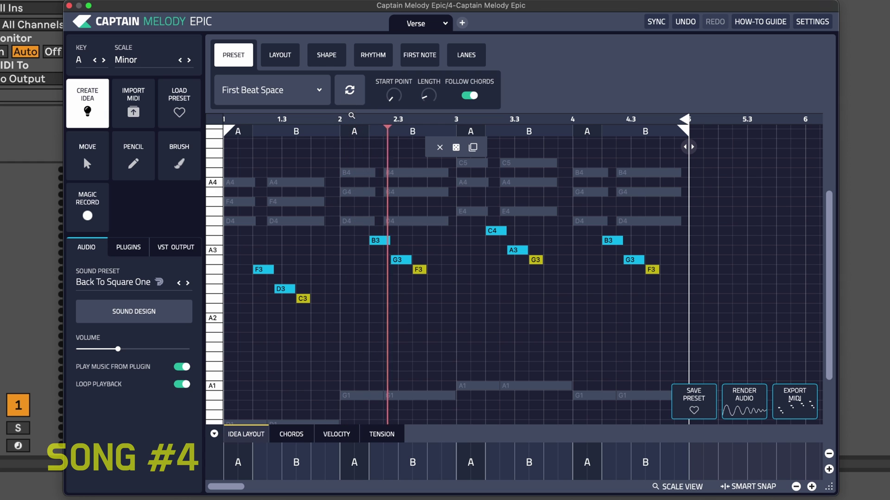
left_click_drag(531, 11, 489, 130)
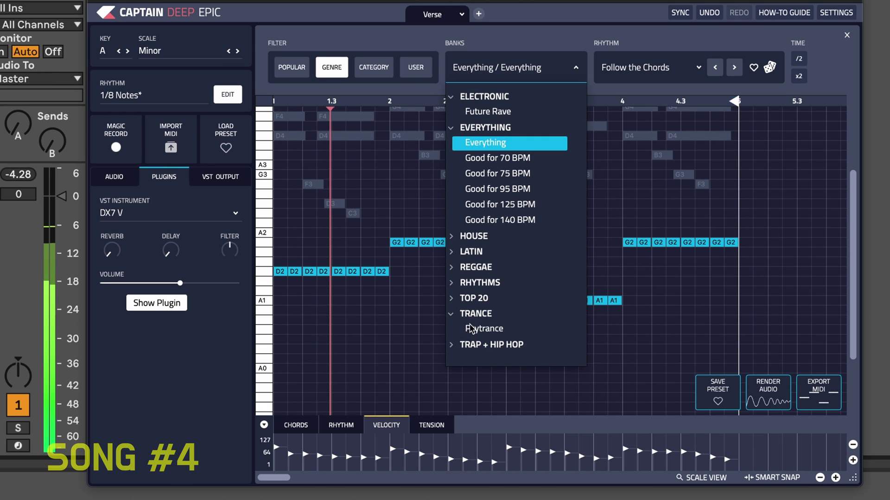
- Audition Trance / Psytrance bass rhythms and settle on Psytrance 5
left_click(465, 383)
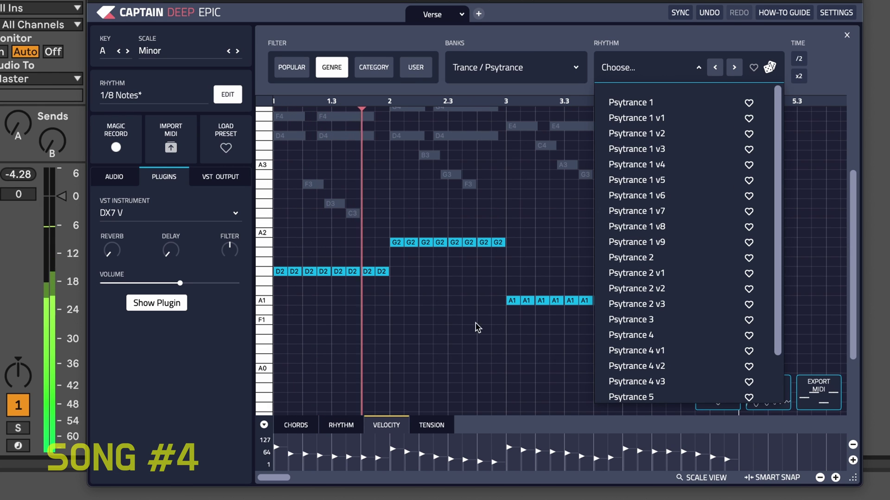
left_click(653, 125)
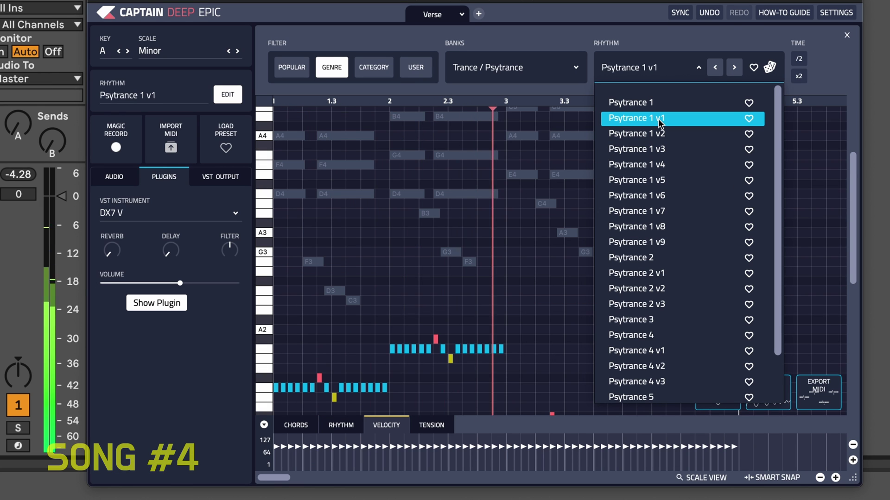
left_click(645, 145)
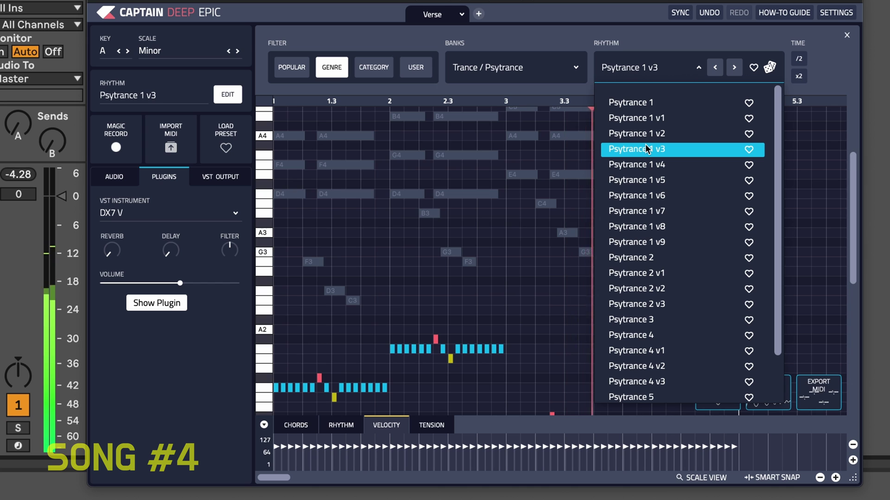
left_click(632, 215)
scroll(650, 291, "down", 2)
left_click(650, 296)
left_click(652, 346)
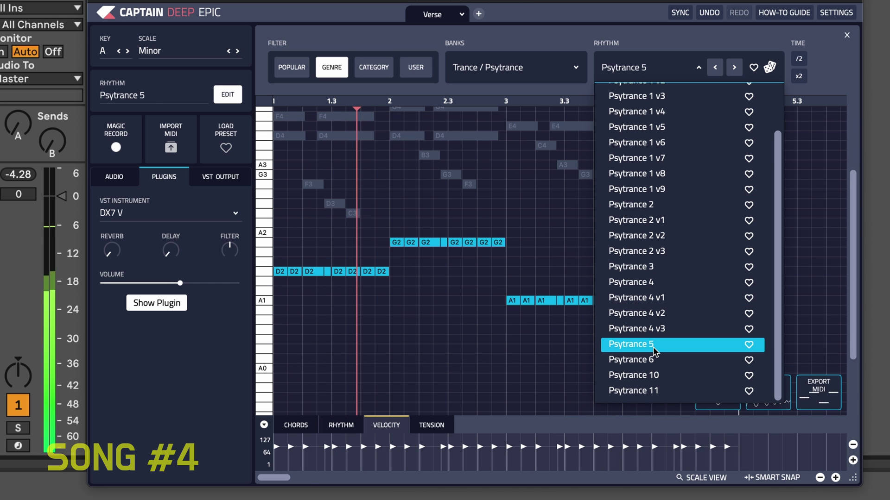
left_click(514, 344)
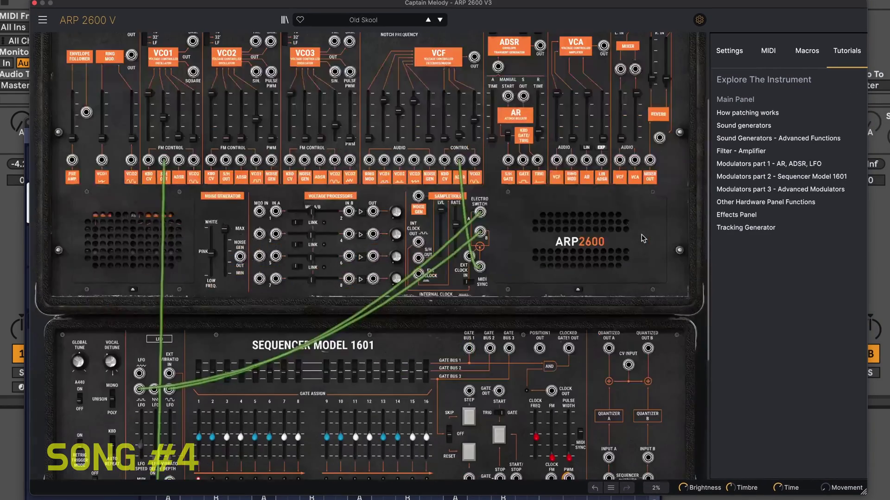
- Close the ARP 2600 window and raise Saturn 2's Band 1 drive to about 20%
scroll(642, 238, "down", 5)
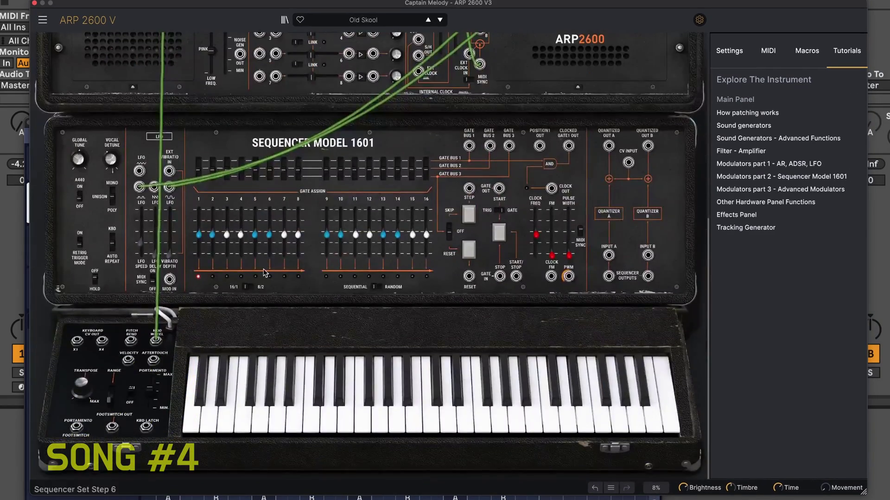
left_click(34, 4)
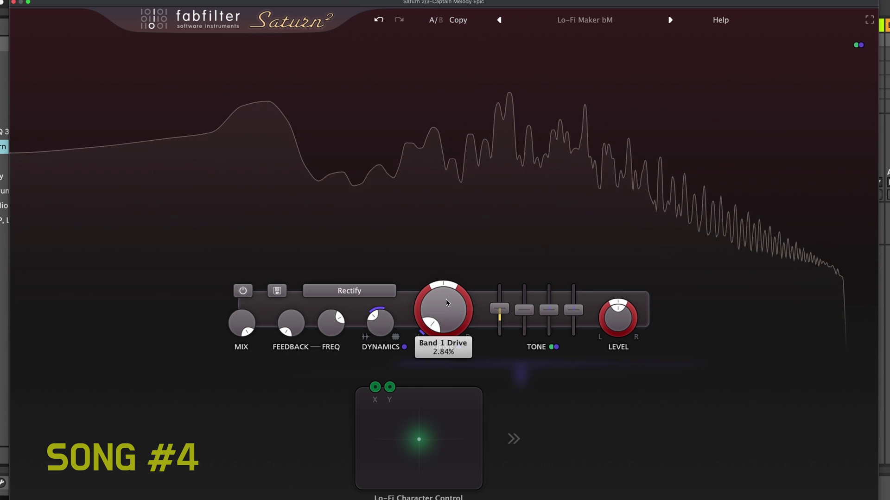
left_click_drag(448, 306, 444, 254)
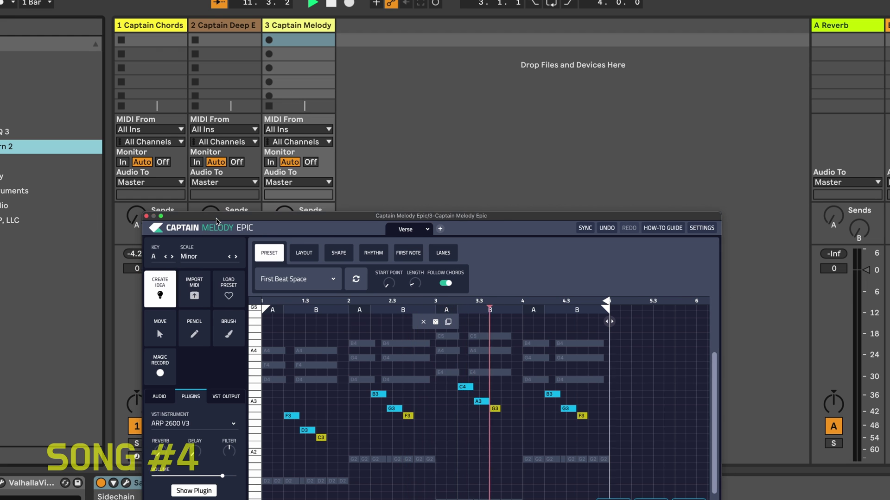
- Move the melody window aside and lower track 3's volume to -3 dB
left_click_drag(203, 216, 333, 196)
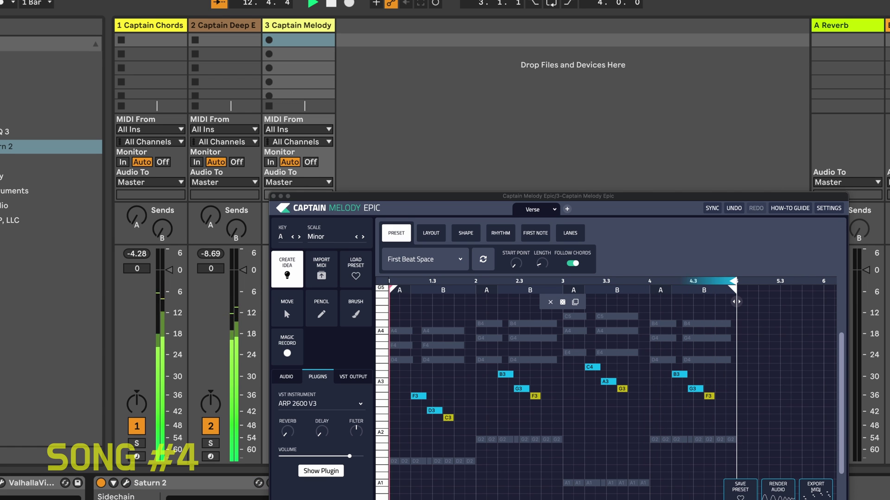
left_click_drag(324, 196, 449, 234)
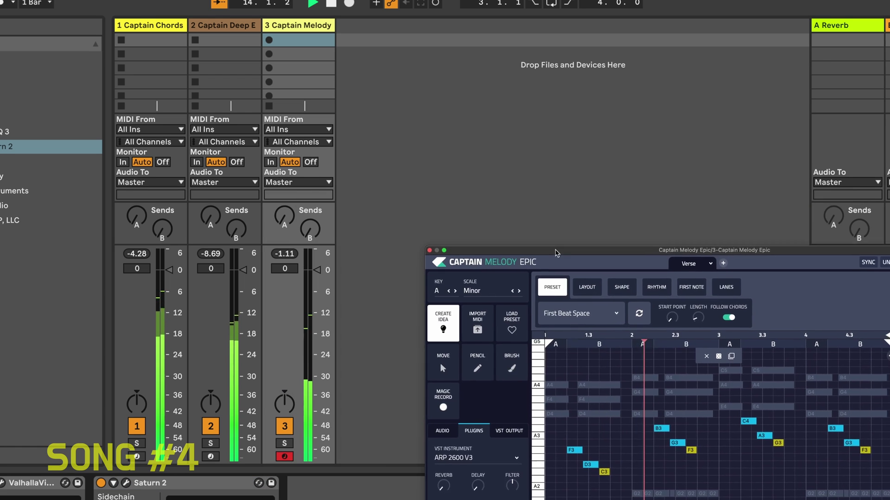
left_click_drag(323, 274, 322, 281)
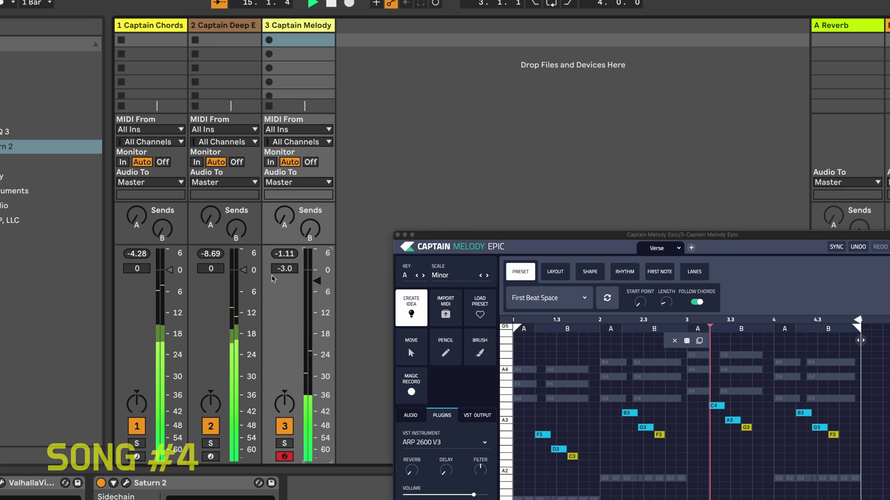
- Add a second Captain Melody Epic to track 4 and lower shape A's step amount
key("Down")
key("Down")
key("Down")
key("Right")
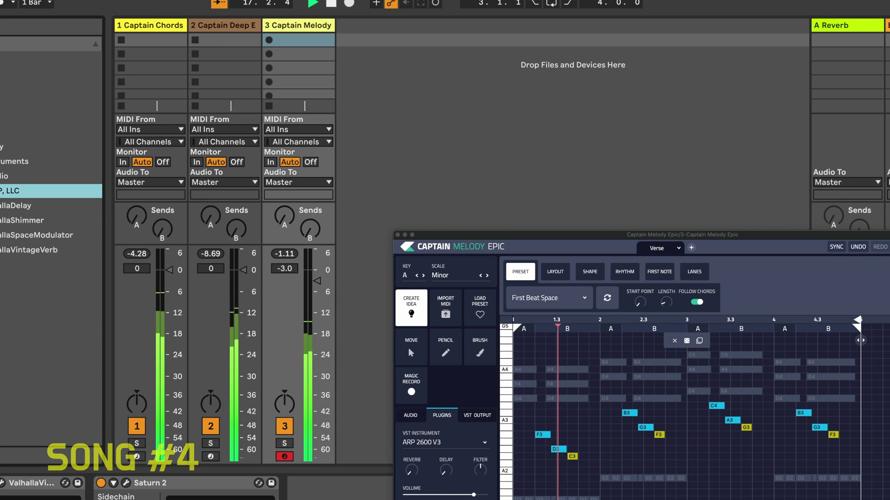
key("Left")
key("Up")
key("Up")
key("Up")
key("Right")
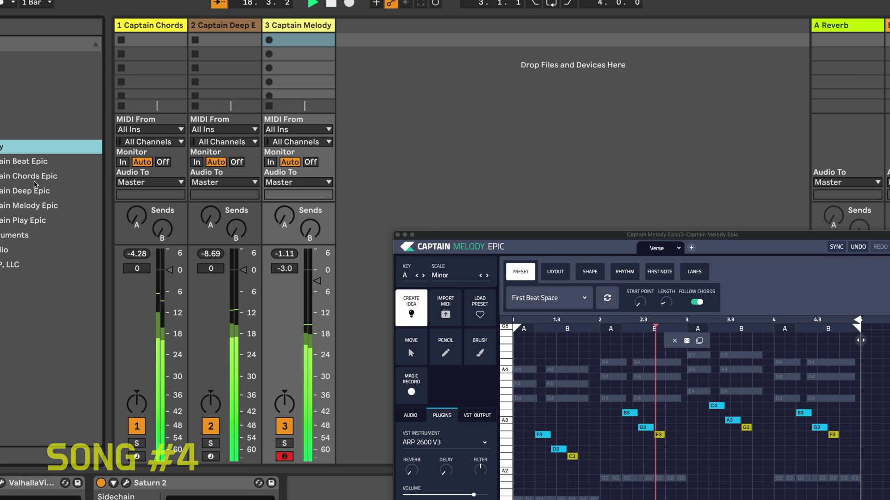
left_click(56, 206)
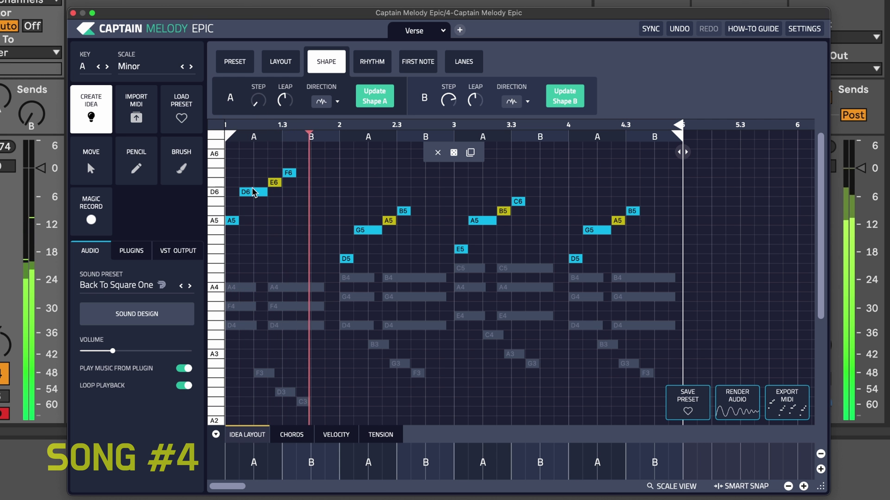
mouse_move(262, 99)
left_mouse_down()
mouse_move(260, 109)
mouse_move(284, 112)
left_mouse_up()
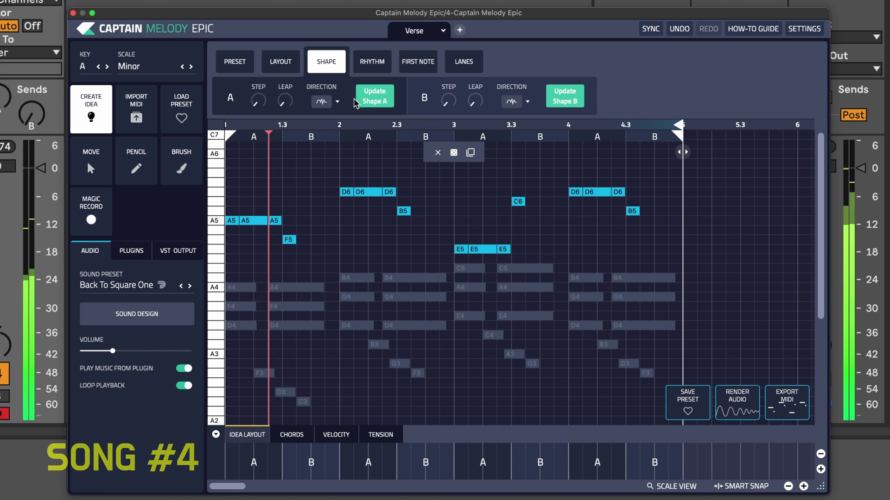
- Set melody shape A's direction to move downward
left_click(321, 102)
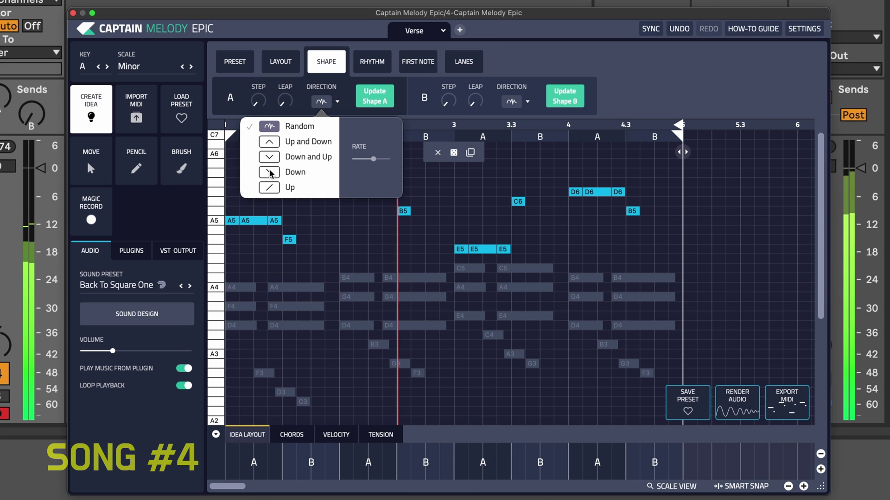
left_click(299, 141)
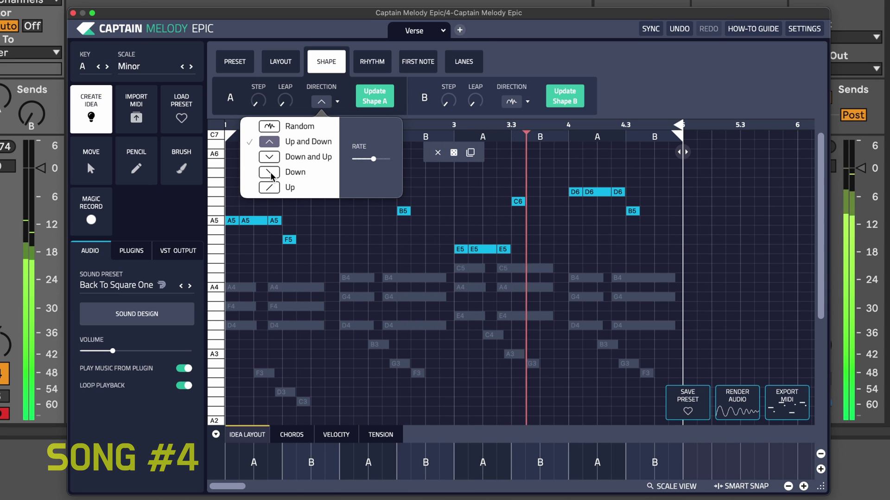
left_click(275, 172)
- Remove lane A's 2nd notes, add a few 5th notes, and reduce lane B's 3rd weighting
left_click(462, 62)
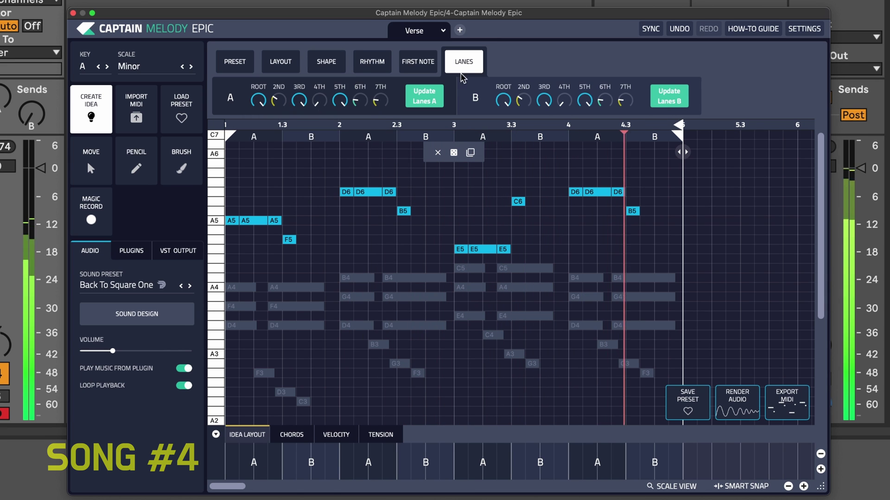
left_click(419, 61)
left_click(390, 61)
left_click(419, 61)
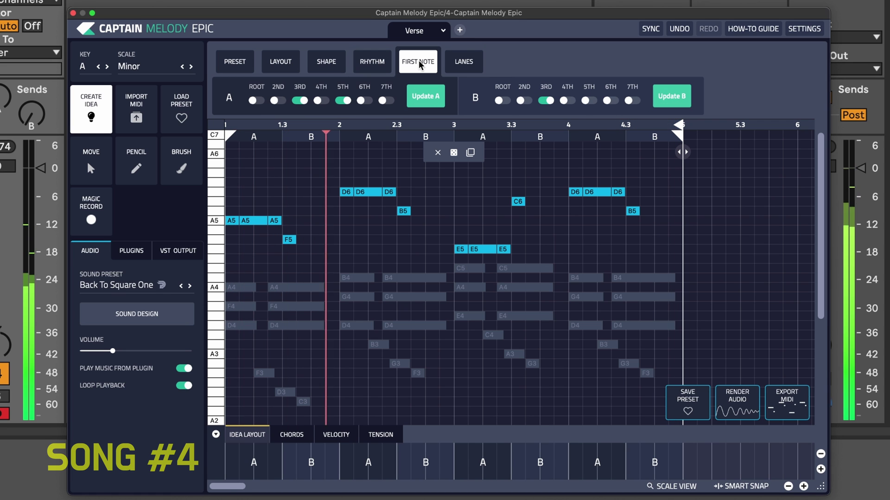
left_click(463, 64)
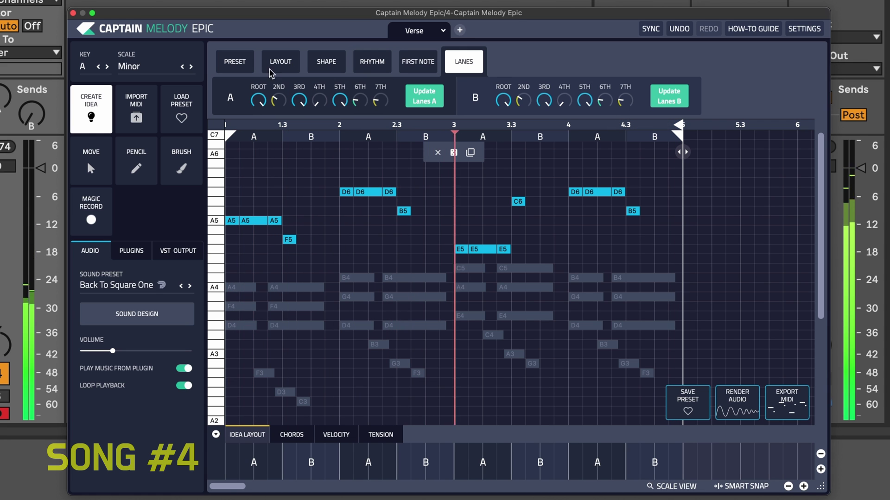
left_click_drag(278, 99, 283, 161)
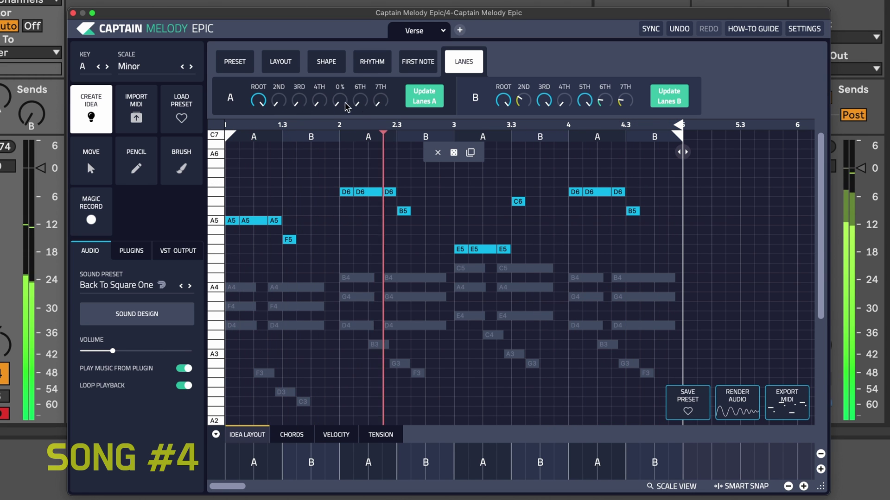
left_click_drag(340, 99, 345, 107)
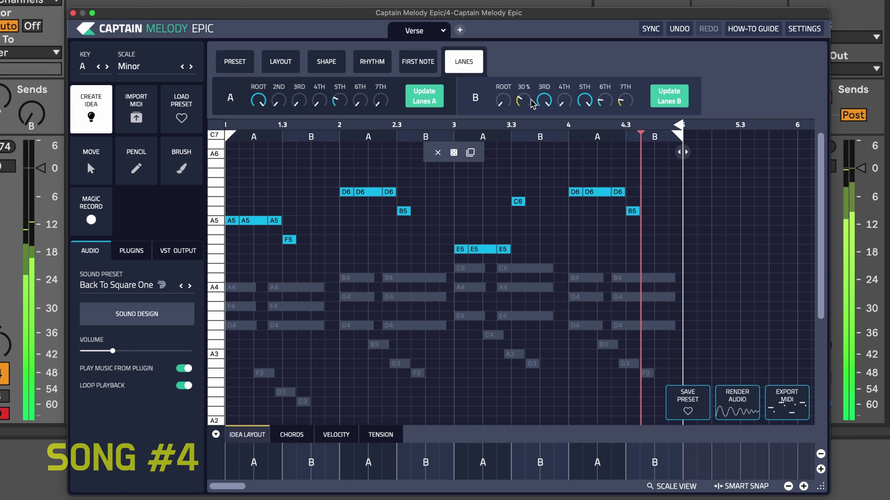
left_click_drag(544, 99, 540, 144)
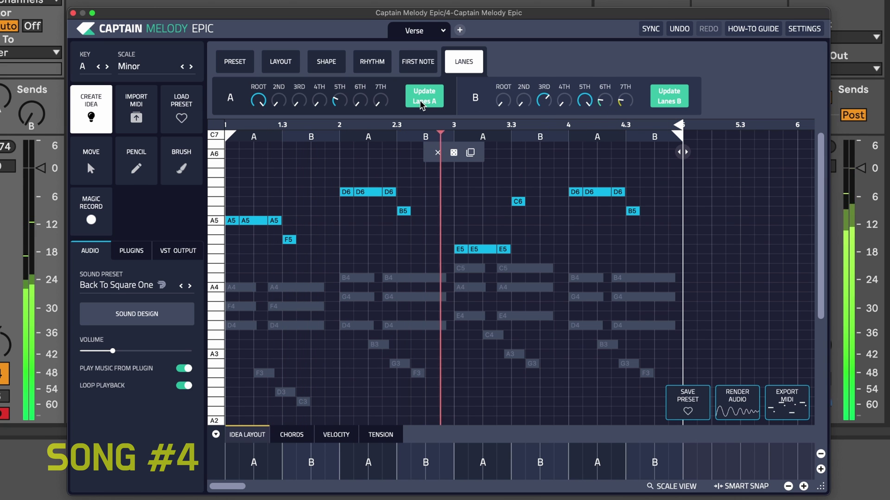
- Check the melody preset list, now showing Custom
left_click(234, 61)
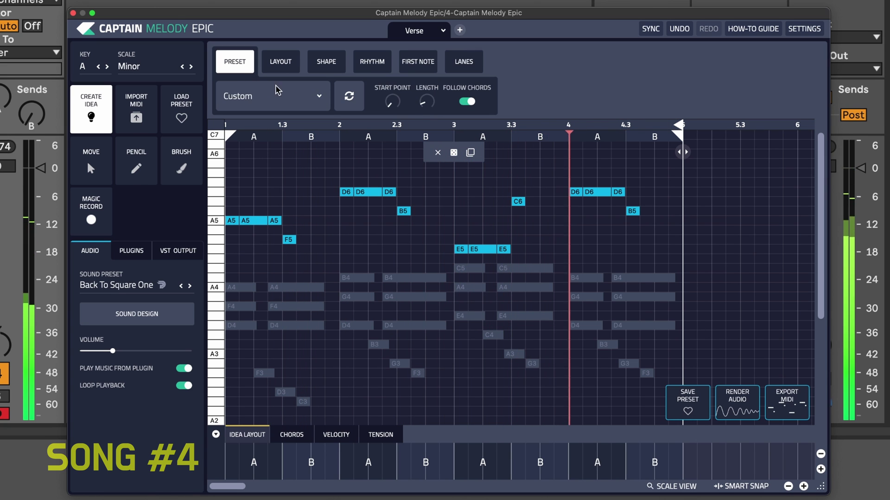
left_click(273, 96)
left_click(346, 99)
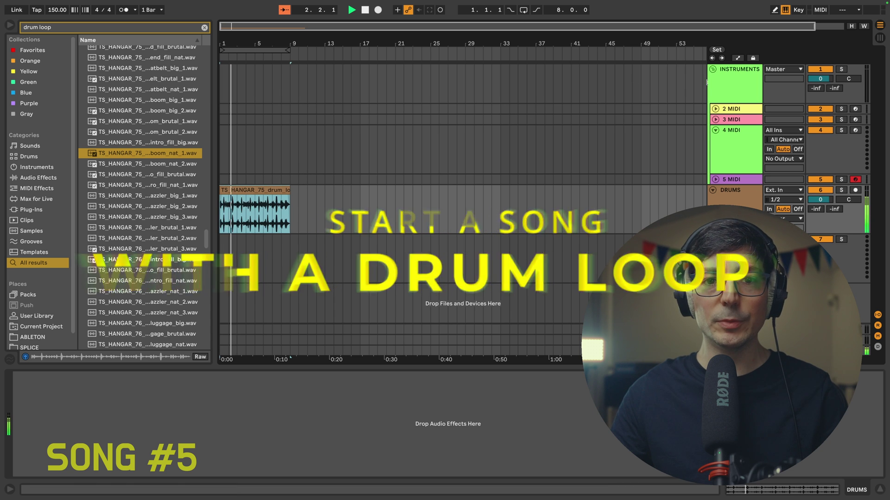
- On the INSTRUMENTS group, audition I-vi-I-vi, I-vi-IV-V, iii-IV-iii-IV and ii-V-I-vi progressions
left_click(727, 84)
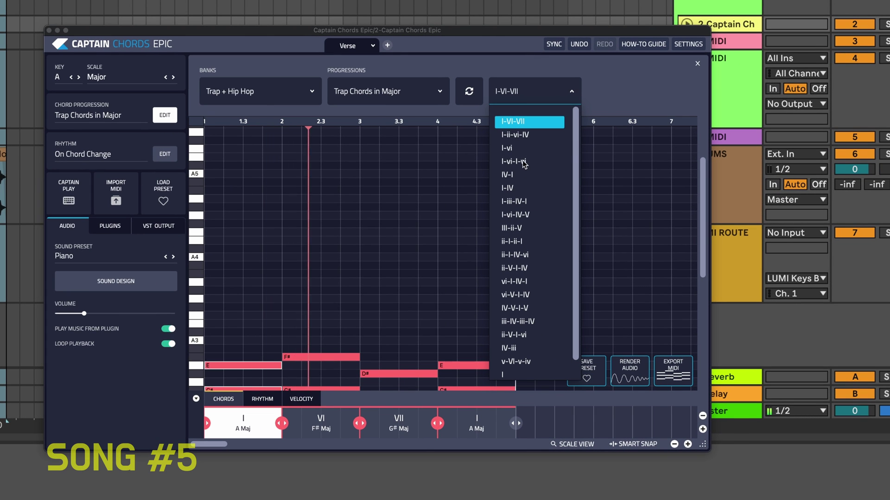
left_click(524, 163)
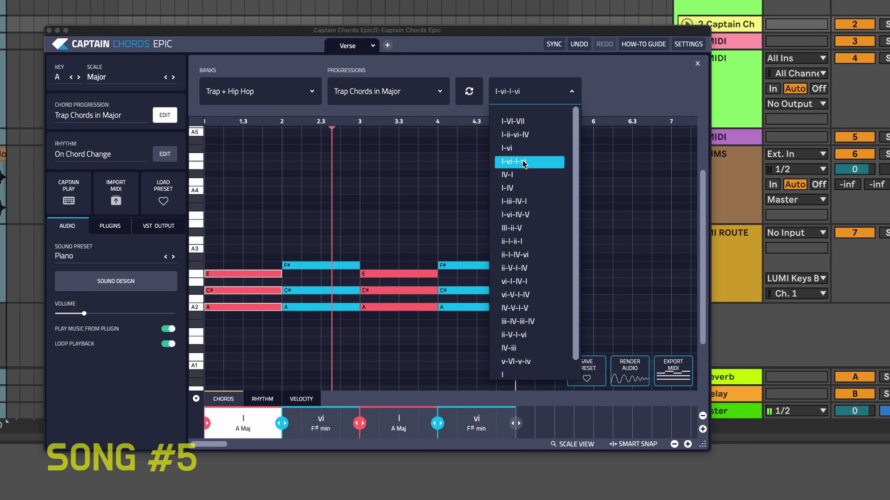
scroll(524, 210, "down", 1)
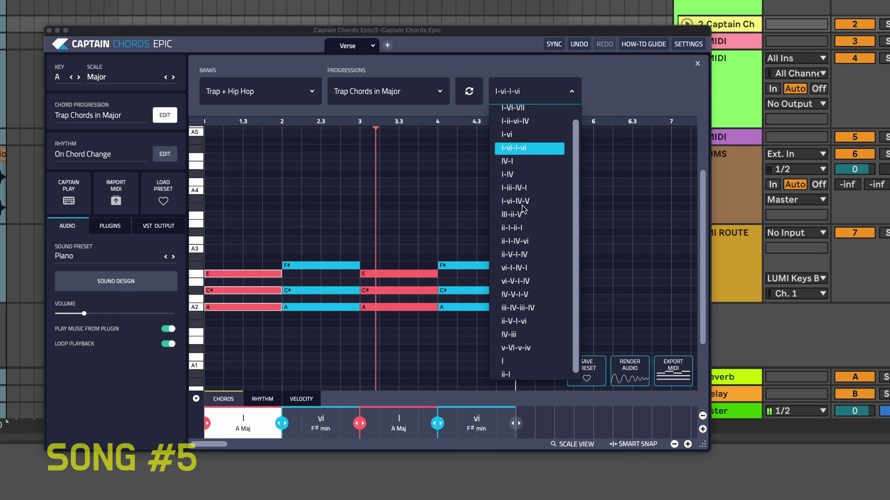
left_click(522, 206)
scroll(523, 209, "down", 1)
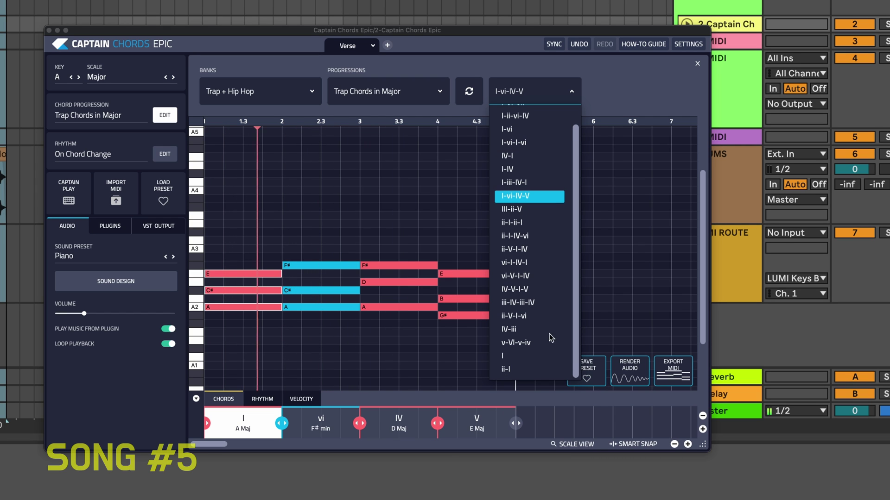
left_click(532, 303)
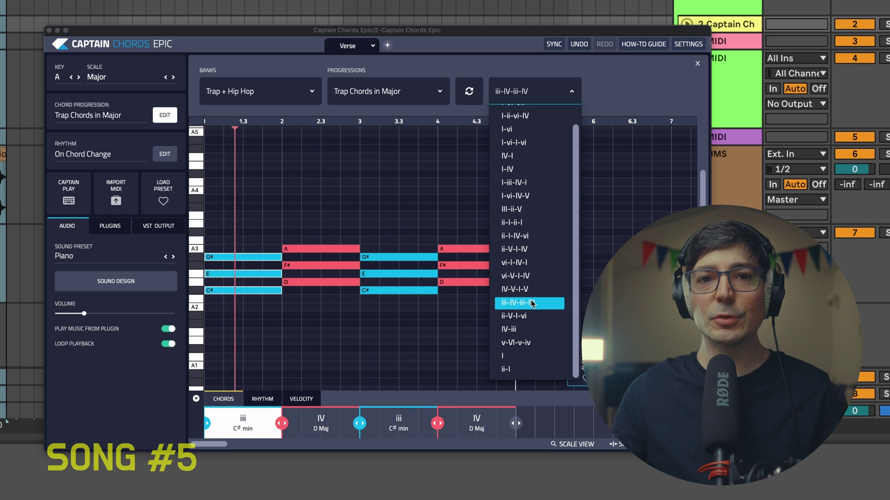
key("Down")
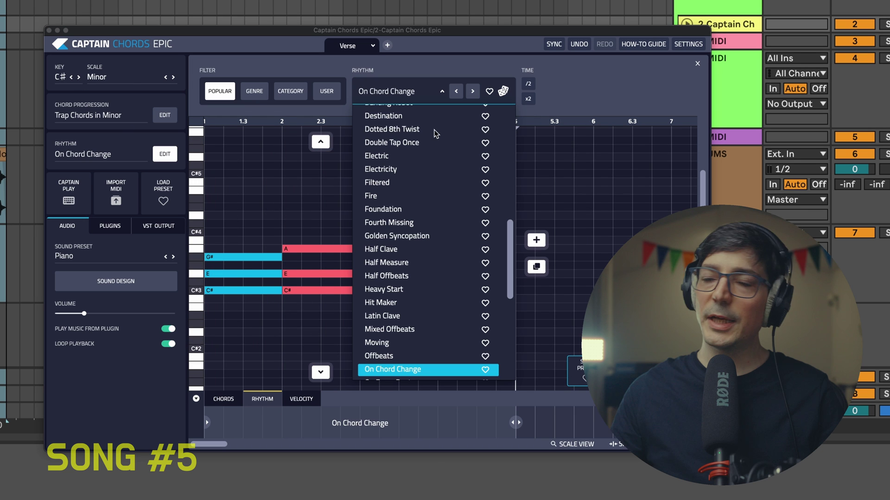
- Try Dotted 8th Twist and Electric chord rhythms and browse ValhallaDelay presets
left_click(395, 130)
left_click(400, 157)
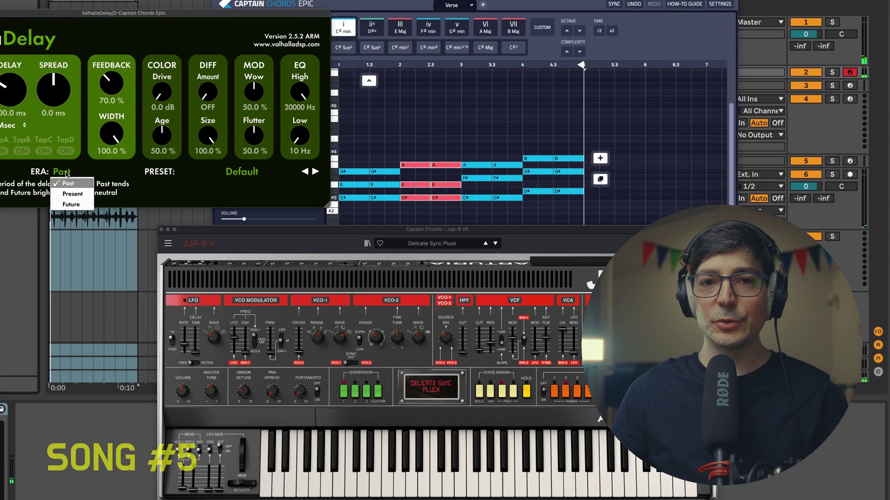
left_click(242, 172)
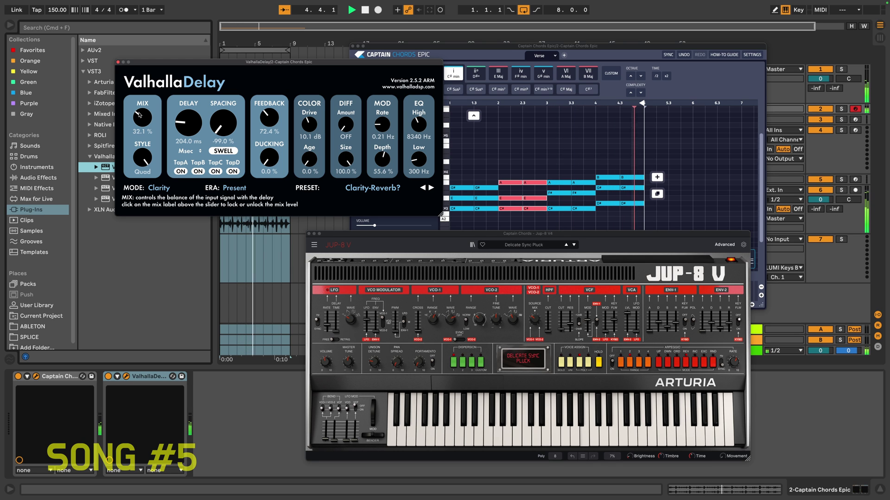
left_click(119, 63)
- Load the Lofi Strings preset in the Jup-8 V synth
key("Tab")
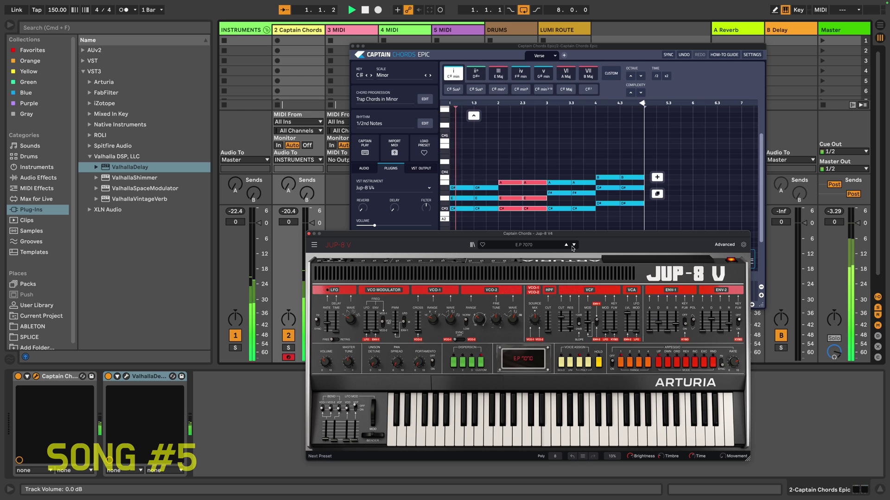
left_click(574, 245)
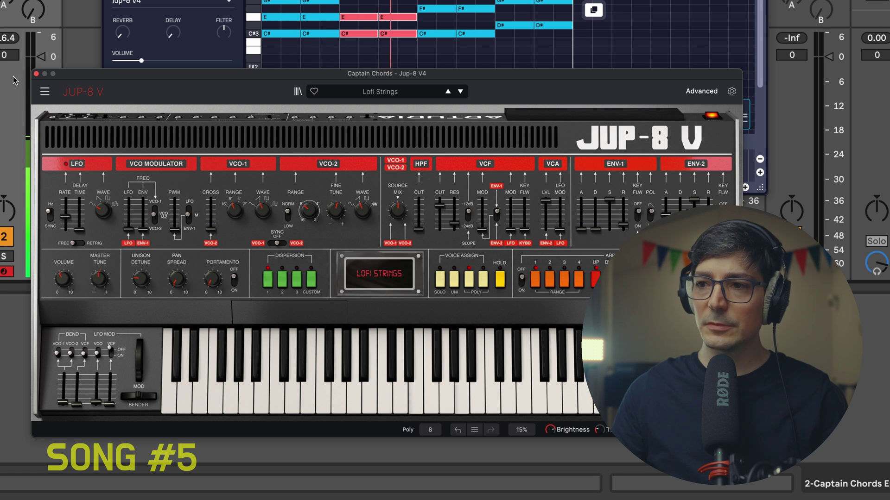
left_click(36, 74)
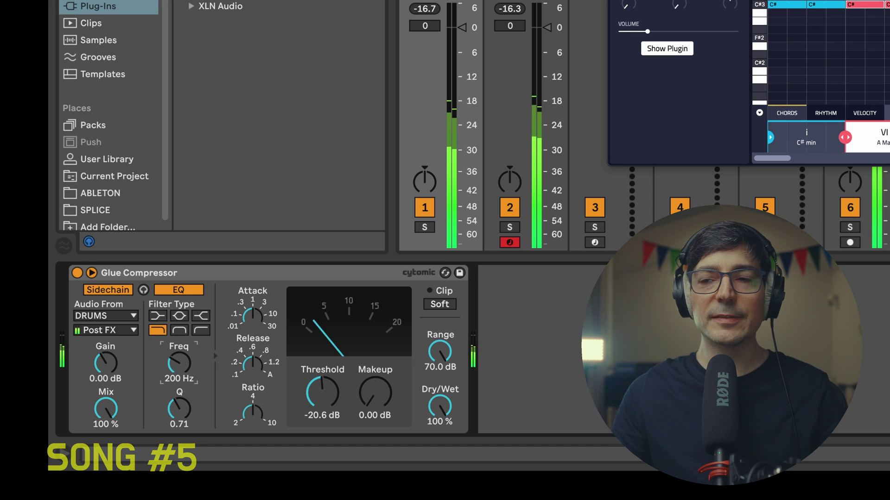
- Lower the Glue Compressor's sidechain EQ frequency to 250 Hz
left_click_drag(178, 363, 184, 366)
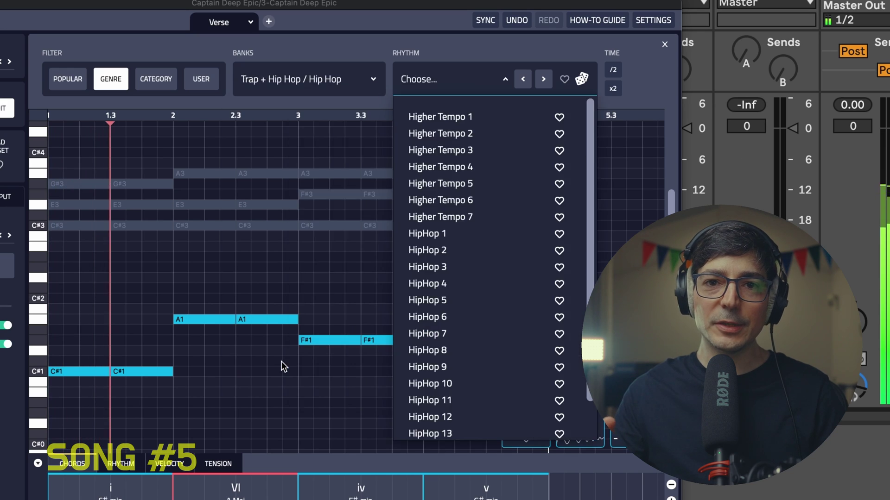
- Audition Higher Tempo 1 and 5 bass rhythms, then settle on HipHop 1
left_click(464, 116)
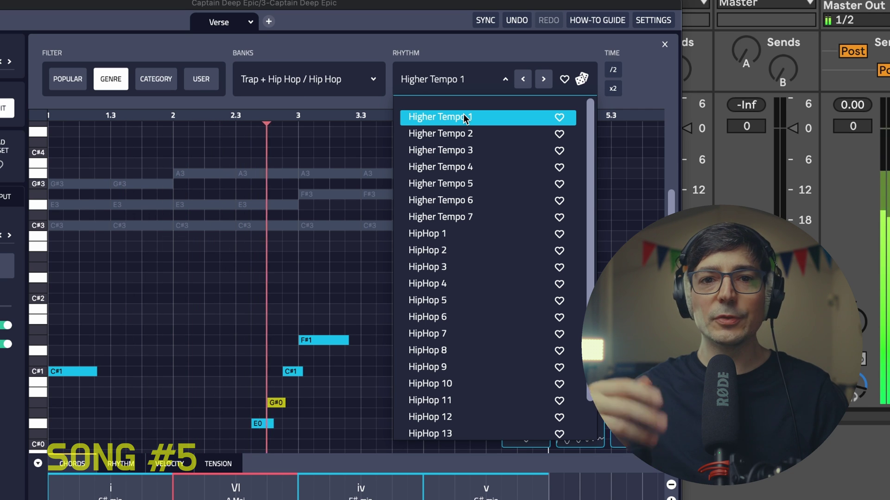
left_click(449, 185)
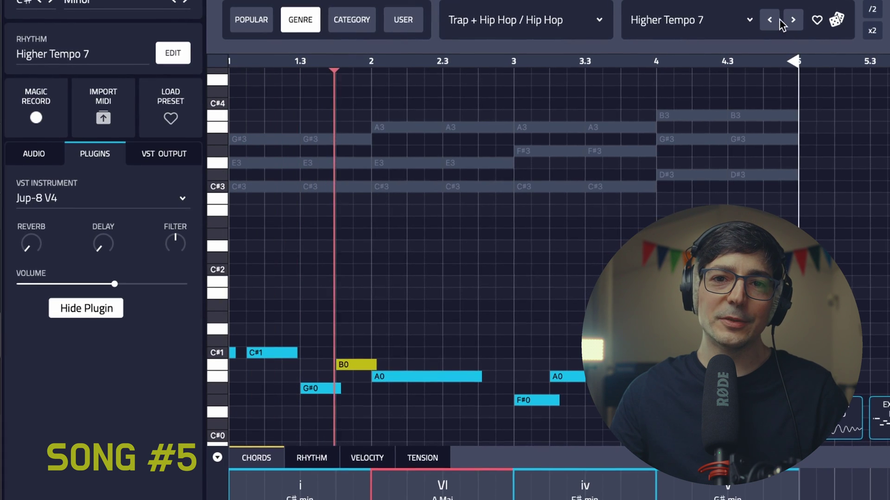
left_click(742, 22)
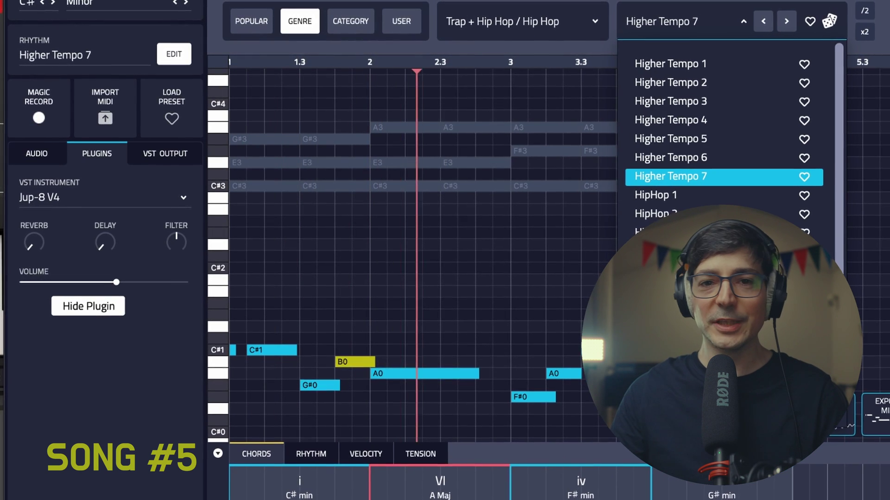
left_click(670, 196)
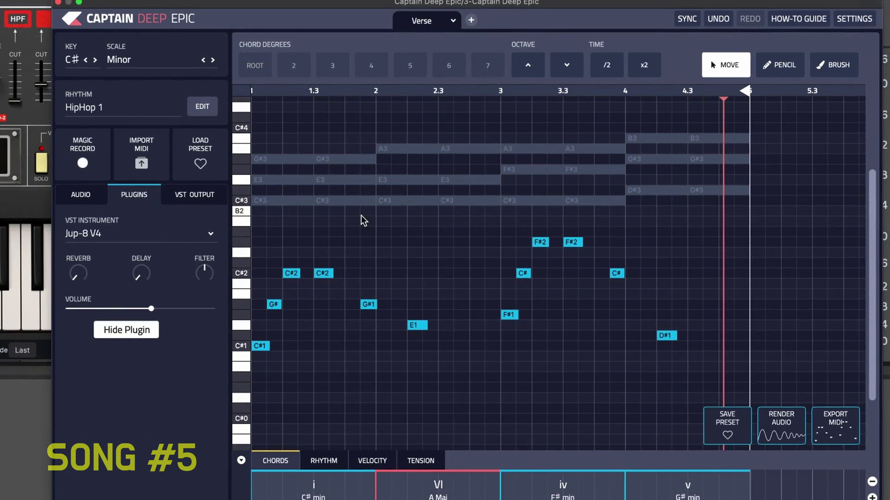
left_click(201, 107)
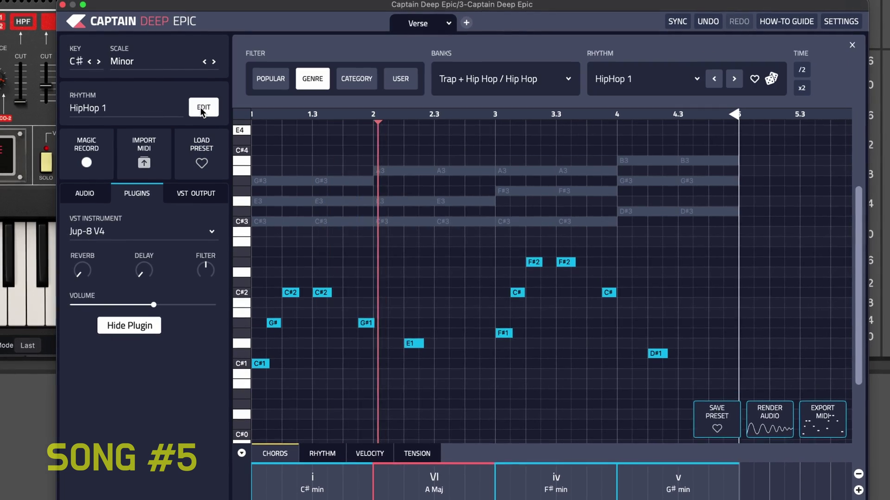
left_click(201, 108)
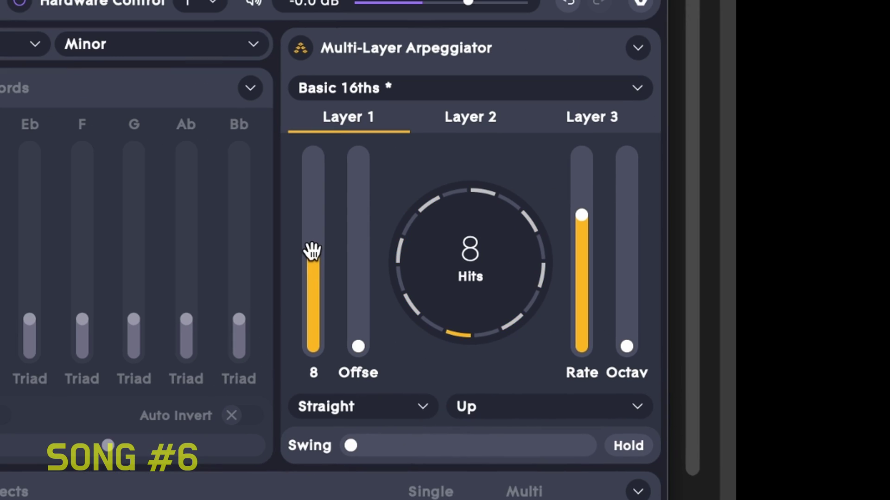
- Raise the Multi-Layer Arpeggiator's Layer 1 hit count to 16
mouse_move(312, 251)
left_mouse_down()
mouse_move(308, 206)
mouse_move(307, 341)
mouse_move(308, 329)
left_mouse_up()
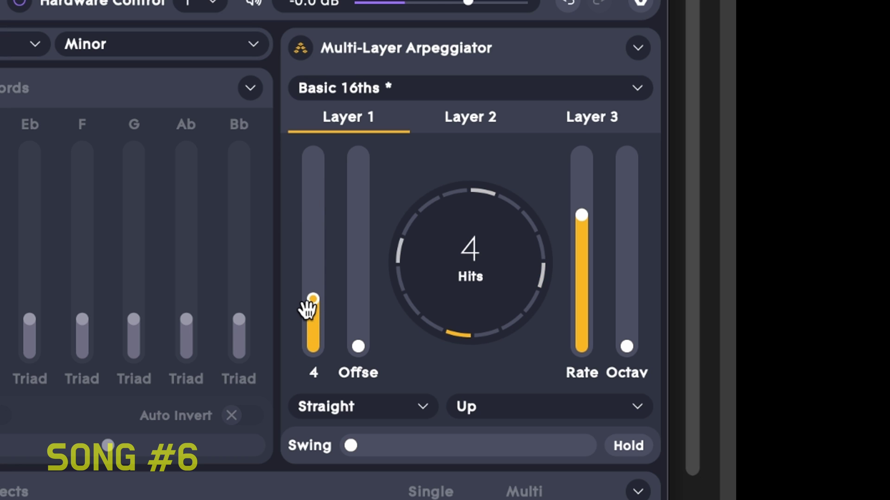
left_click_drag(312, 306, 329, 124)
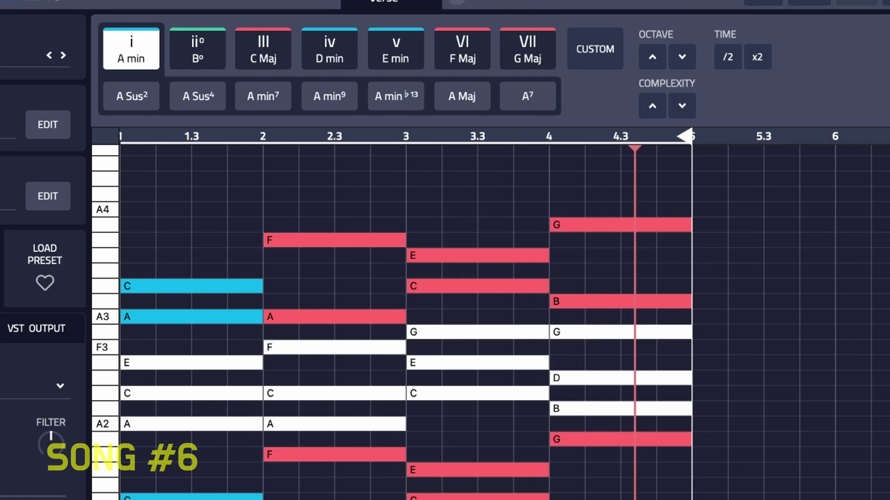
- Select the VII G major chord degree in the progression
left_click(504, 49)
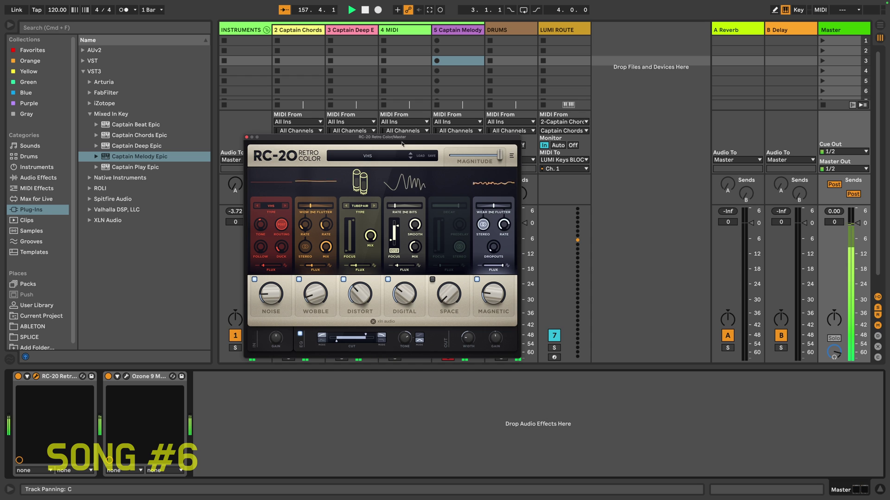
- Move the RC-20 Retro Color window aside to uncover the track mixer
left_click_drag(402, 144, 522, 197)
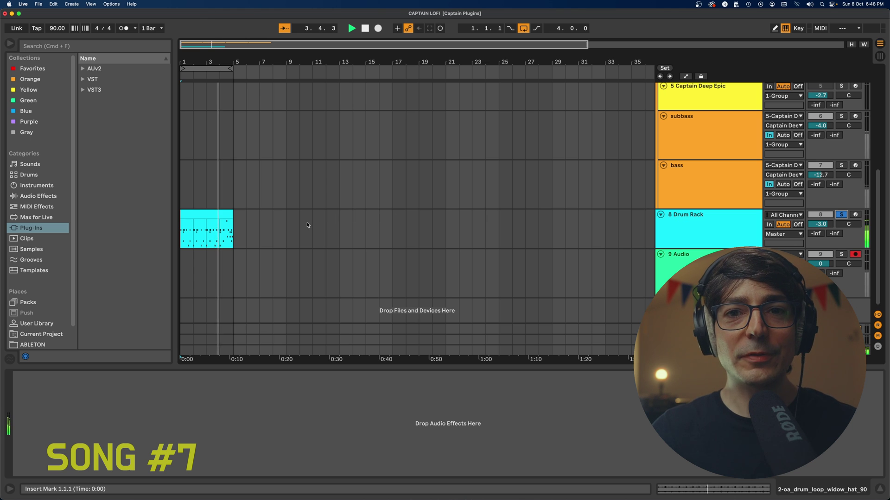
- Select the Drum Rack clip and track, then show Captain Melody Epic's devices
left_click(200, 214)
left_click(680, 233)
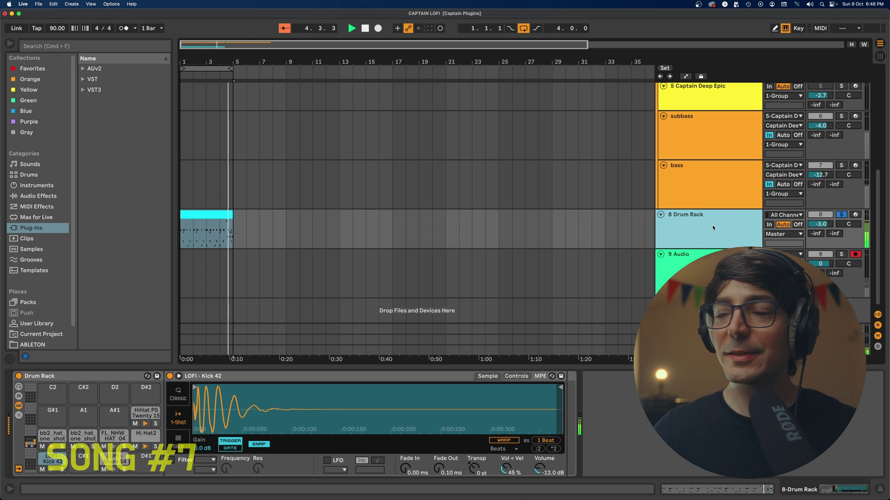
scroll(696, 171, "up", 5)
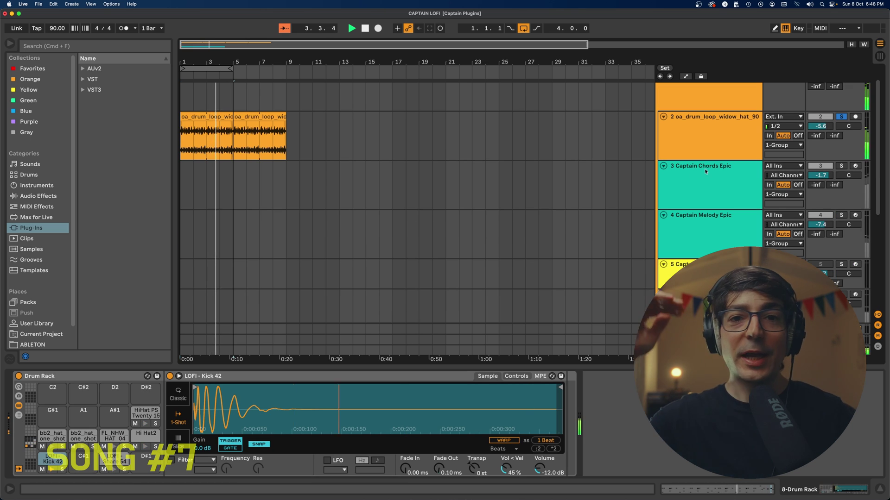
scroll(692, 225, "down", 1)
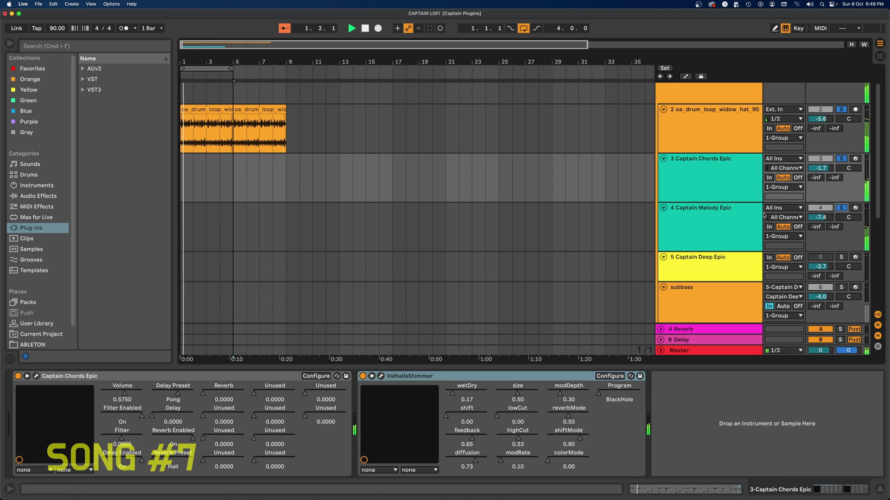
left_click(708, 221)
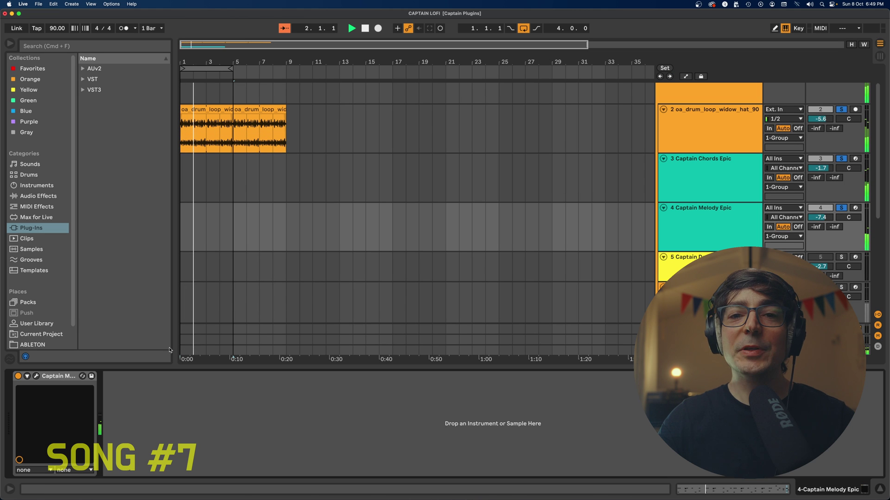
- Open Captain Melody Epic and browse its Layout, Shape, Rhythm, First Note tabs and presets, keeping Custom
left_click(35, 377)
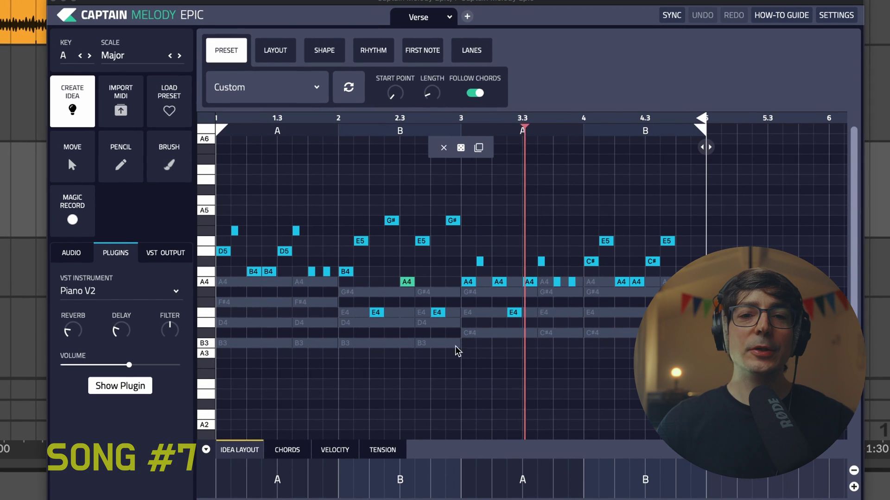
left_click(285, 51)
left_click(323, 51)
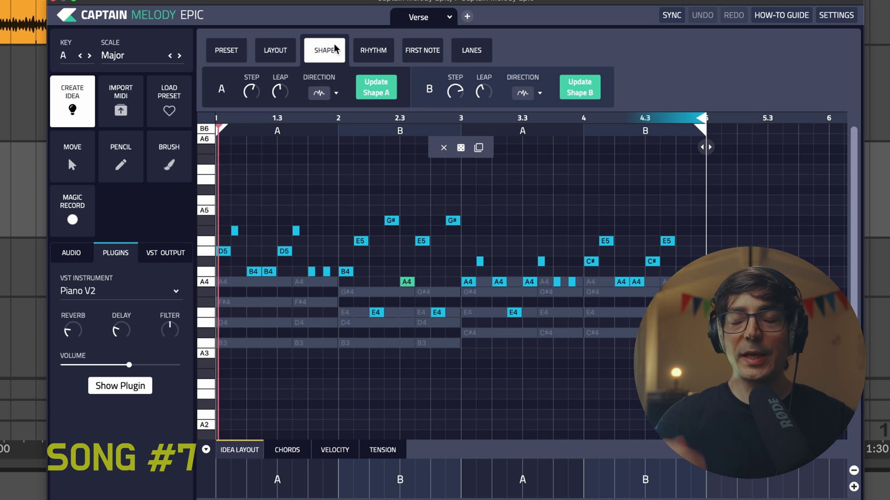
left_click(373, 50)
left_click(422, 50)
left_click(241, 50)
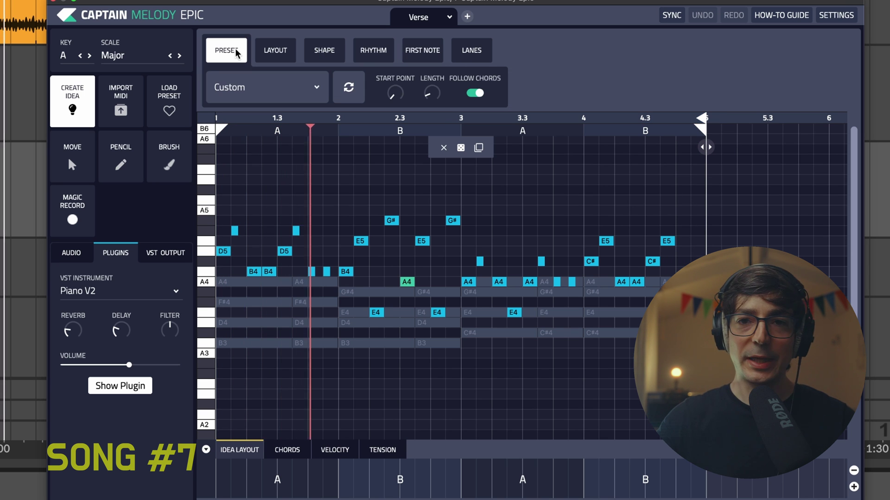
left_click(307, 90)
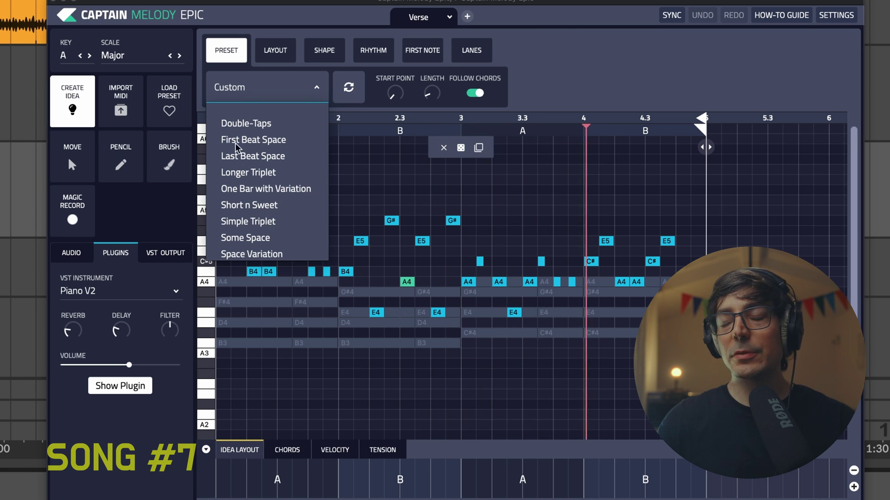
left_click(291, 87)
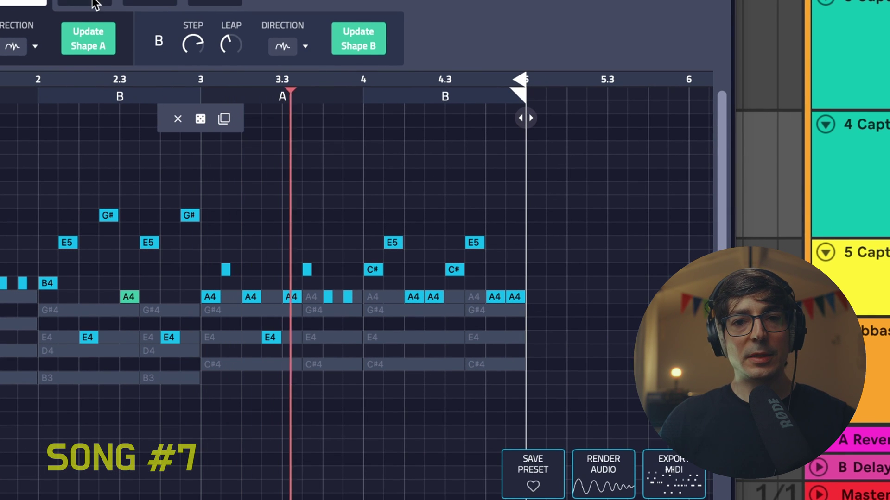
- Review the melody rhythm and chord-tone settings for A and B while replaying the melody
left_click(143, 2)
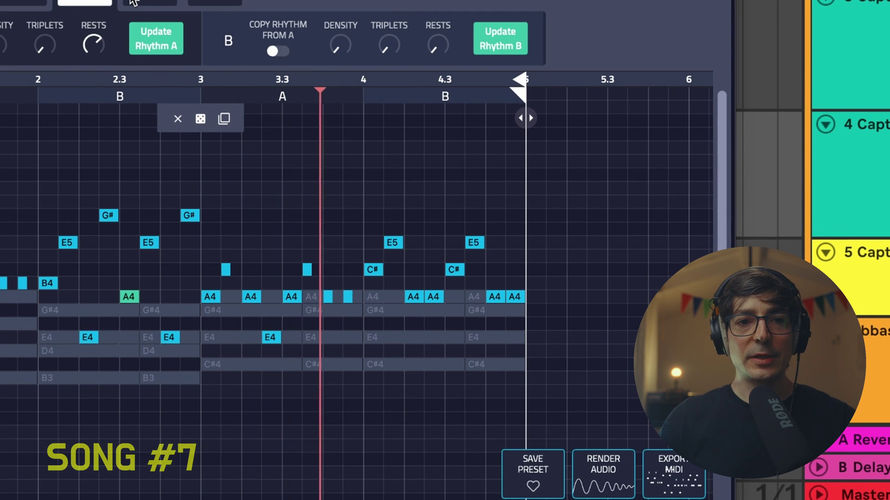
left_click(214, 2)
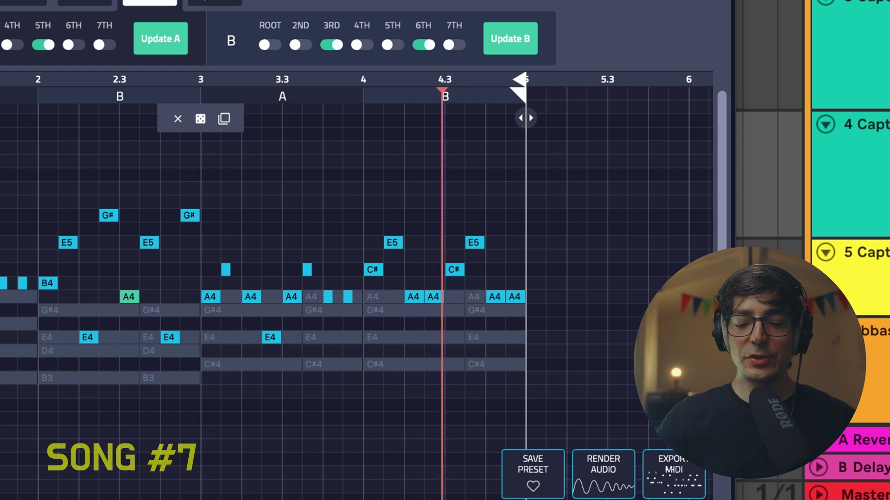
left_click(130, 1)
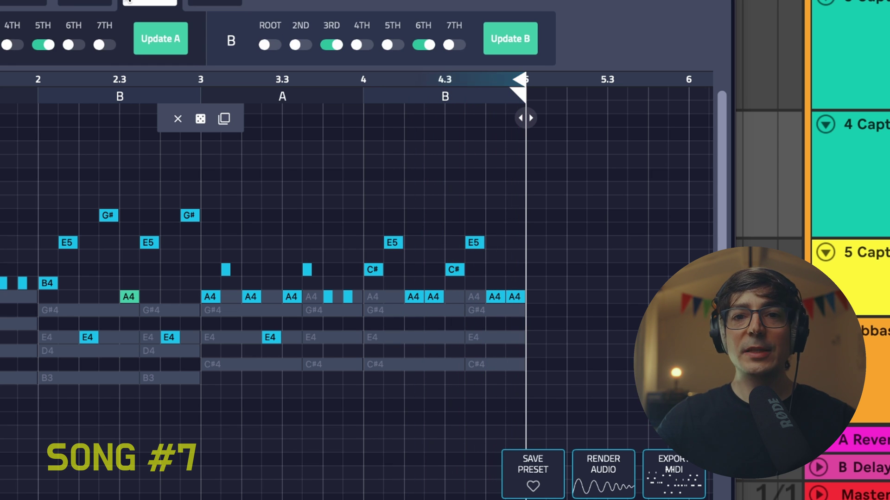
key("space")
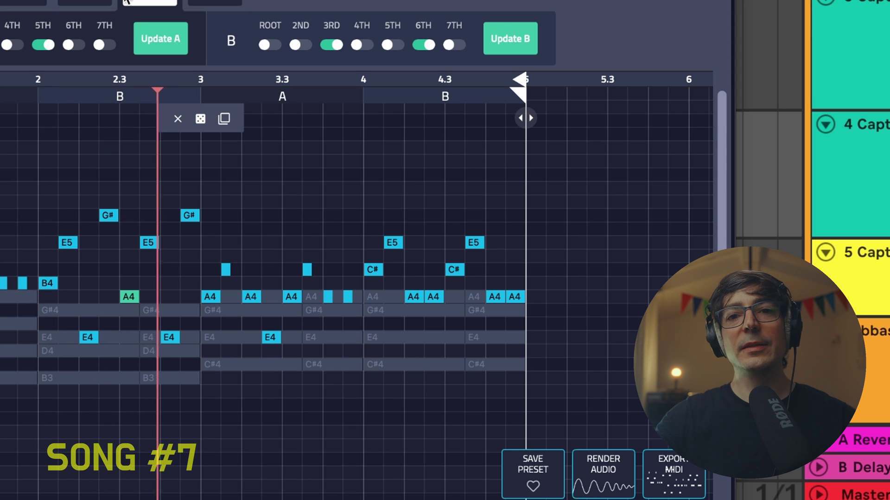
left_click(93, 2)
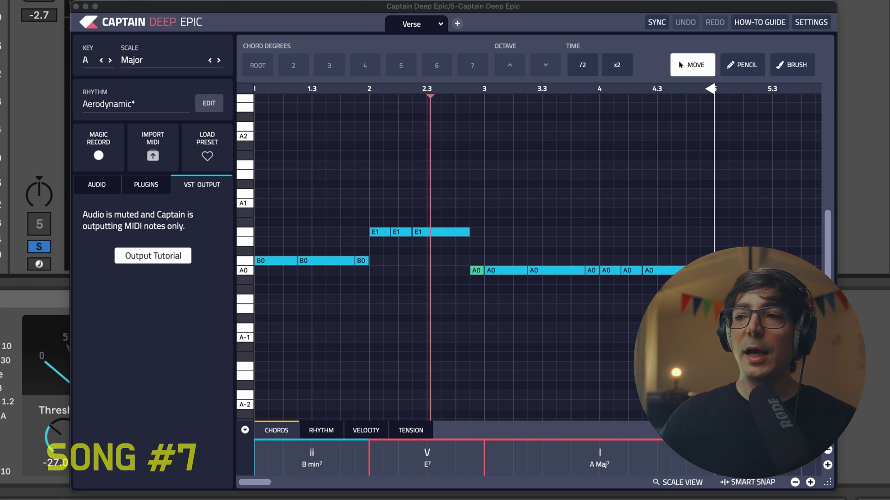
- Drag the Captain Deep Epic window aside to reveal the mixer and Glue Compressor
left_click_drag(254, 20, 523, 0)
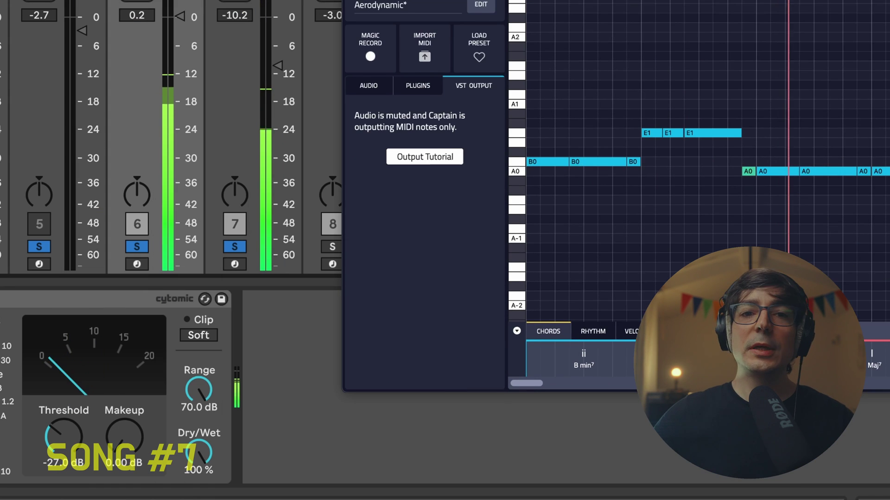